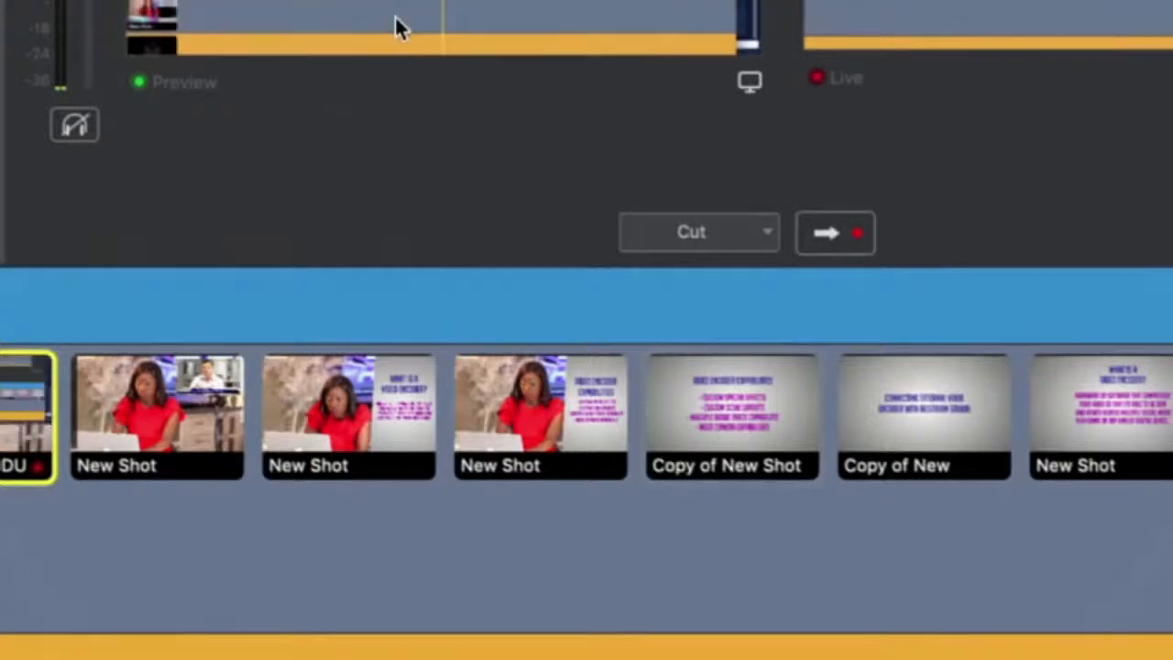
Switch to the browser, open the Restream channel page in a new tab, and enter the Live Studio
click(847, 245)
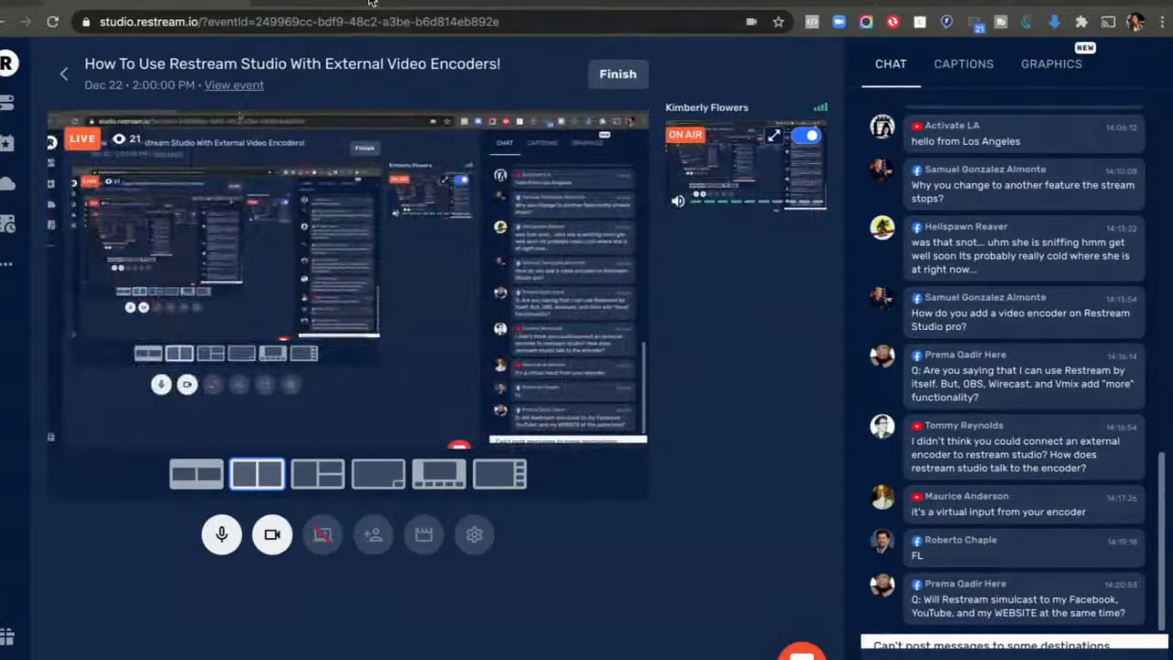
click(371, 2)
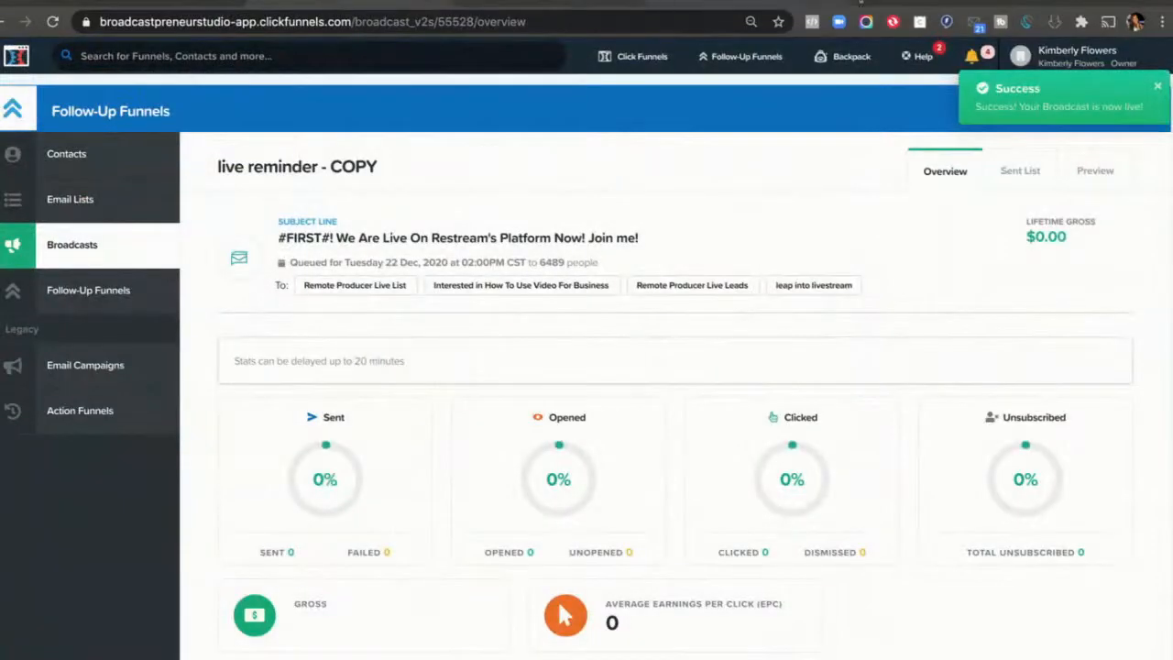
click(875, 2)
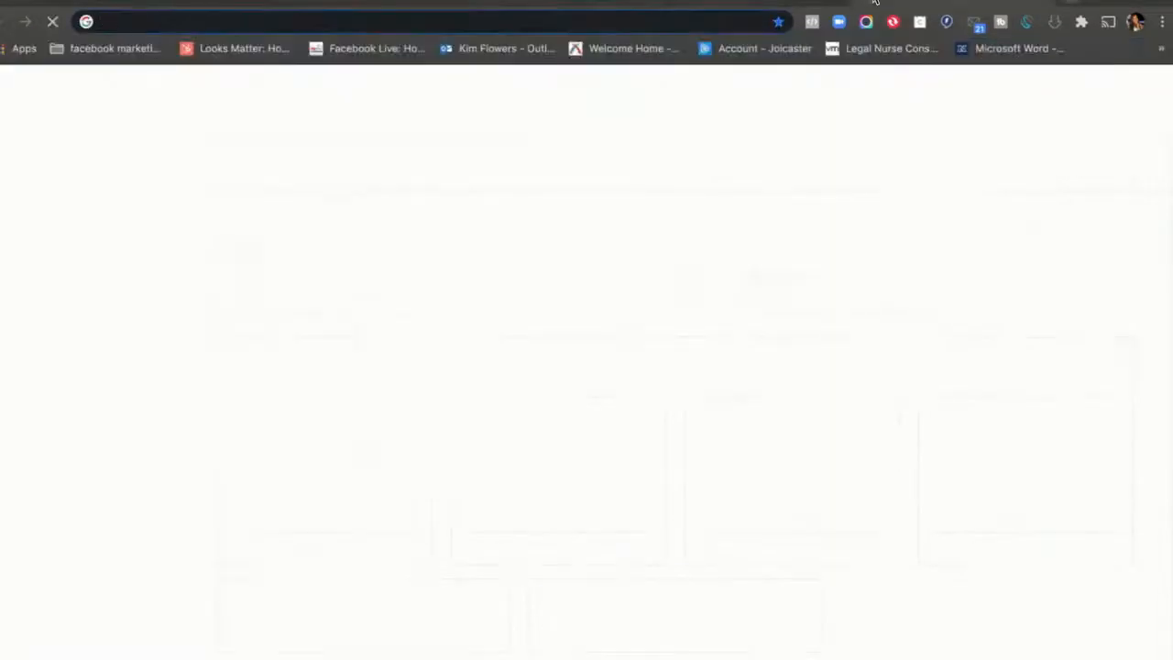
text(res)
key(Return)
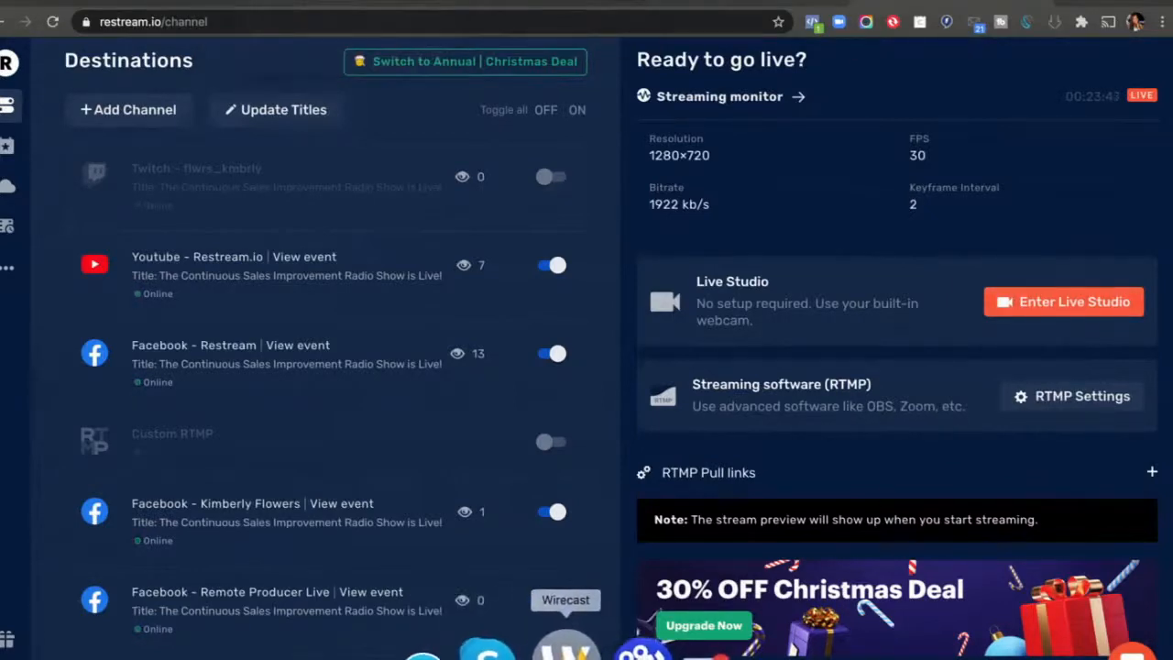
click(1100, 303)
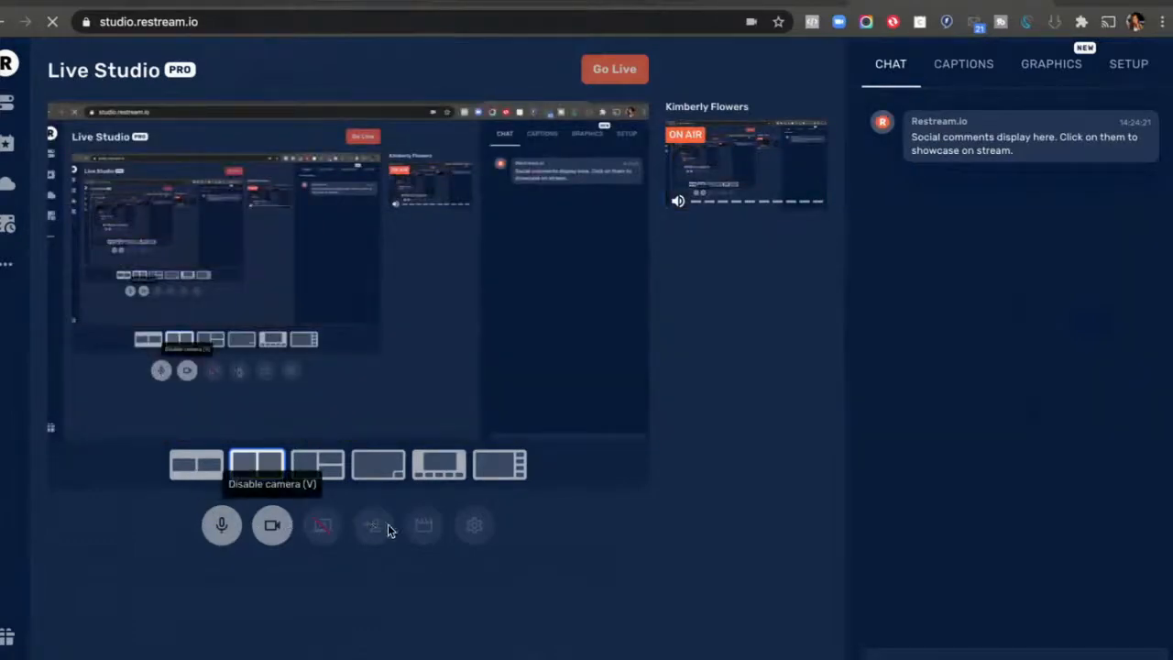
Set the Live Studio's video input to XI100DUSB-HDMI and check the choice in the input settings
click(473, 527)
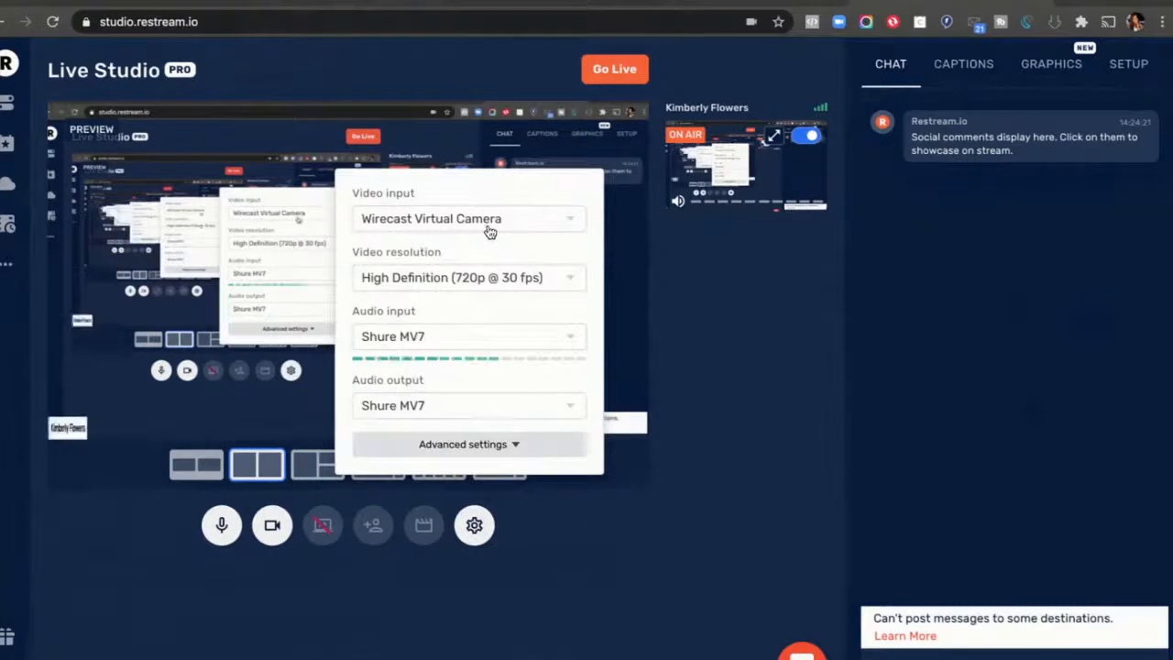
click(489, 229)
click(484, 291)
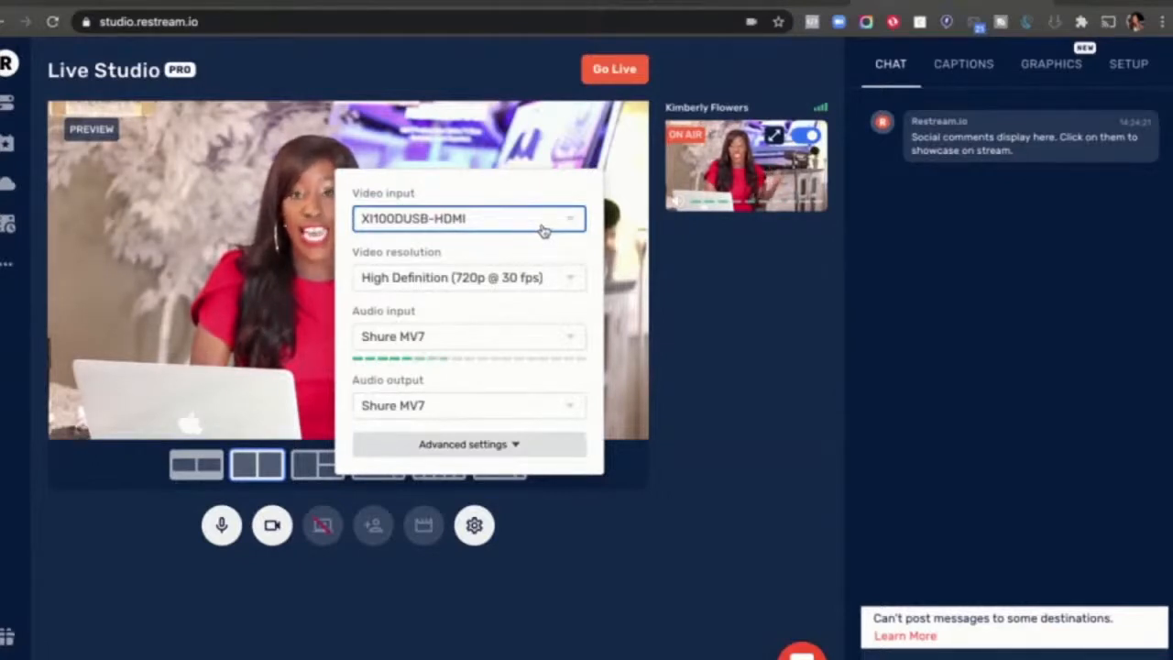
click(694, 312)
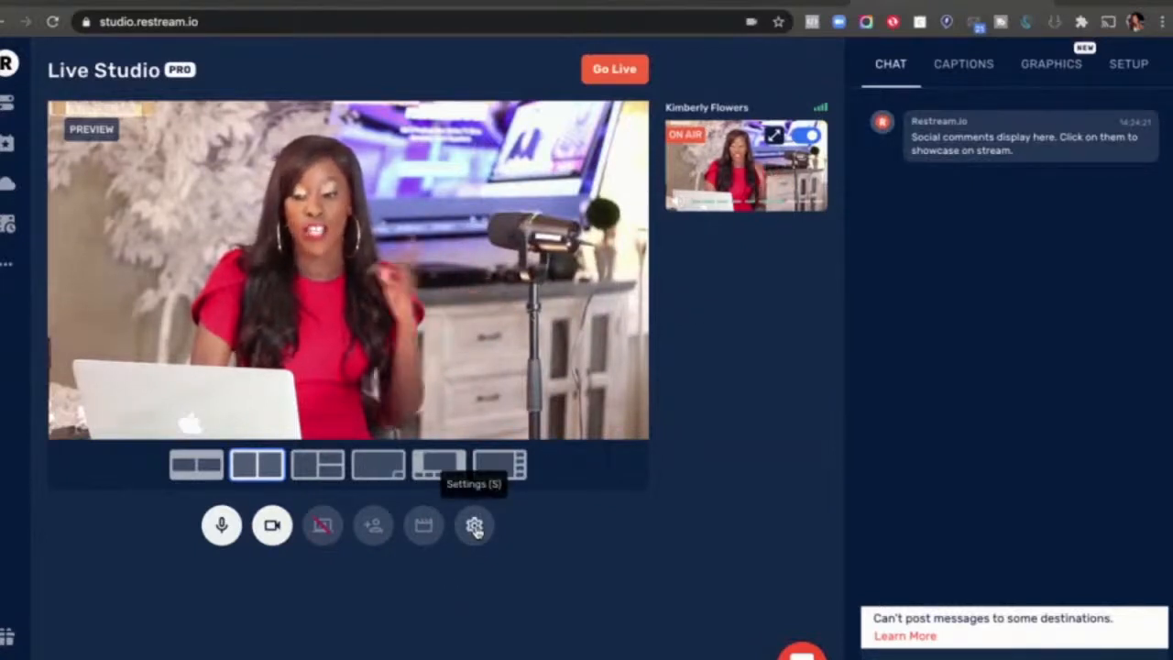
click(475, 528)
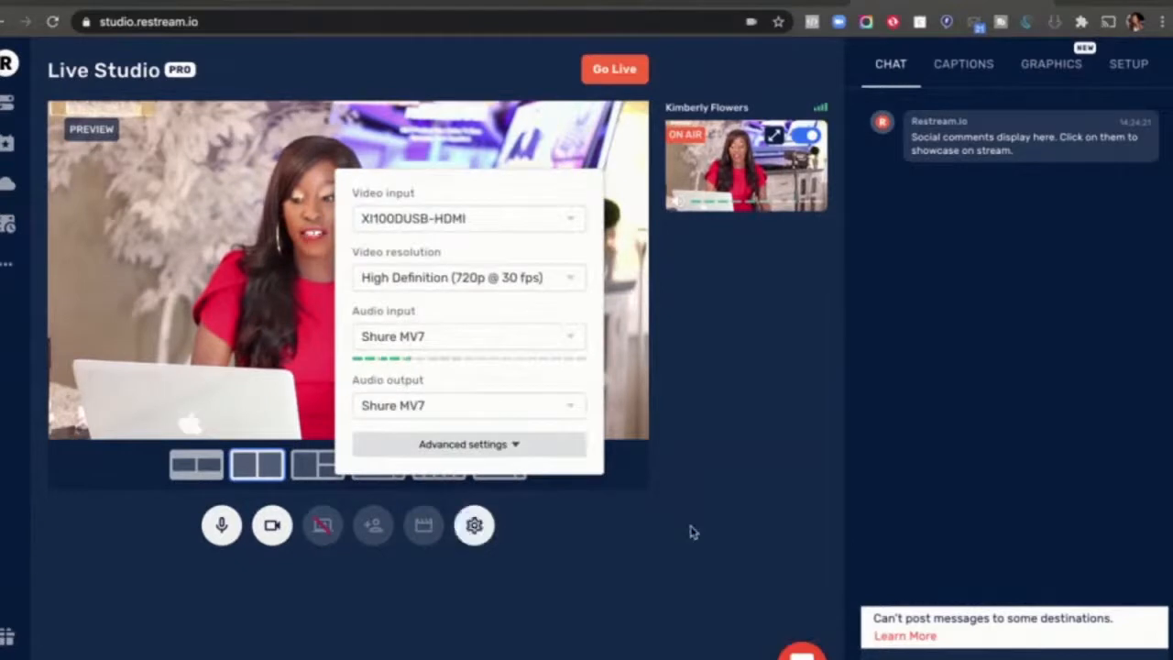
click(693, 531)
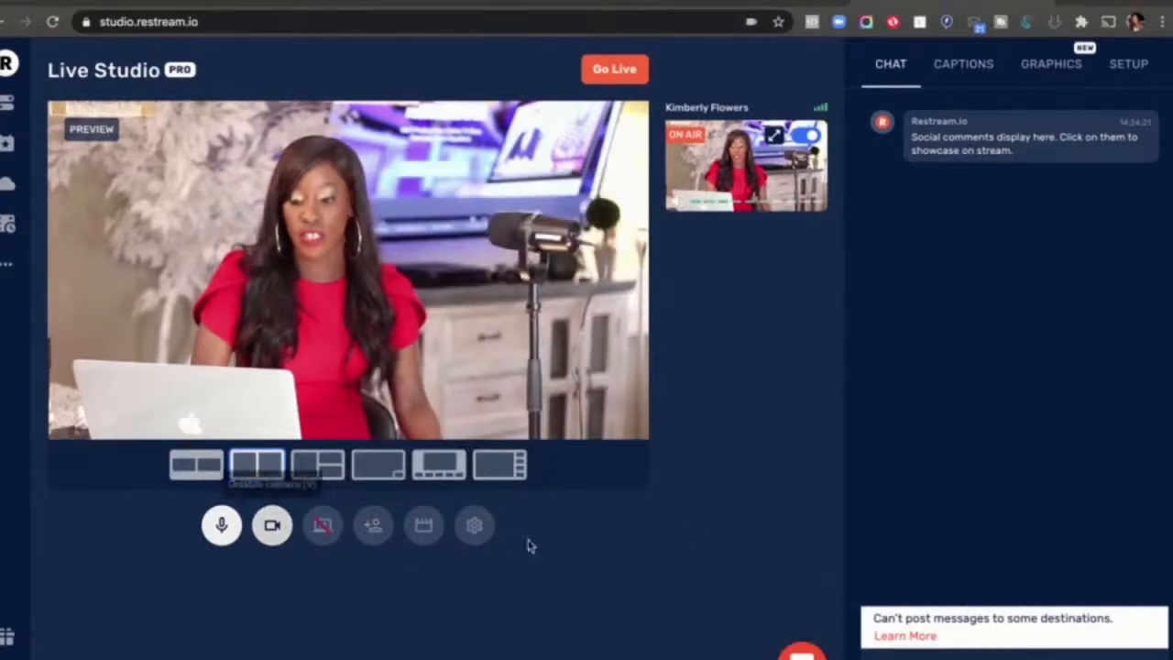
Set the Live Studio's video input to Wirecast Virtual Camera and close the input settings
click(473, 526)
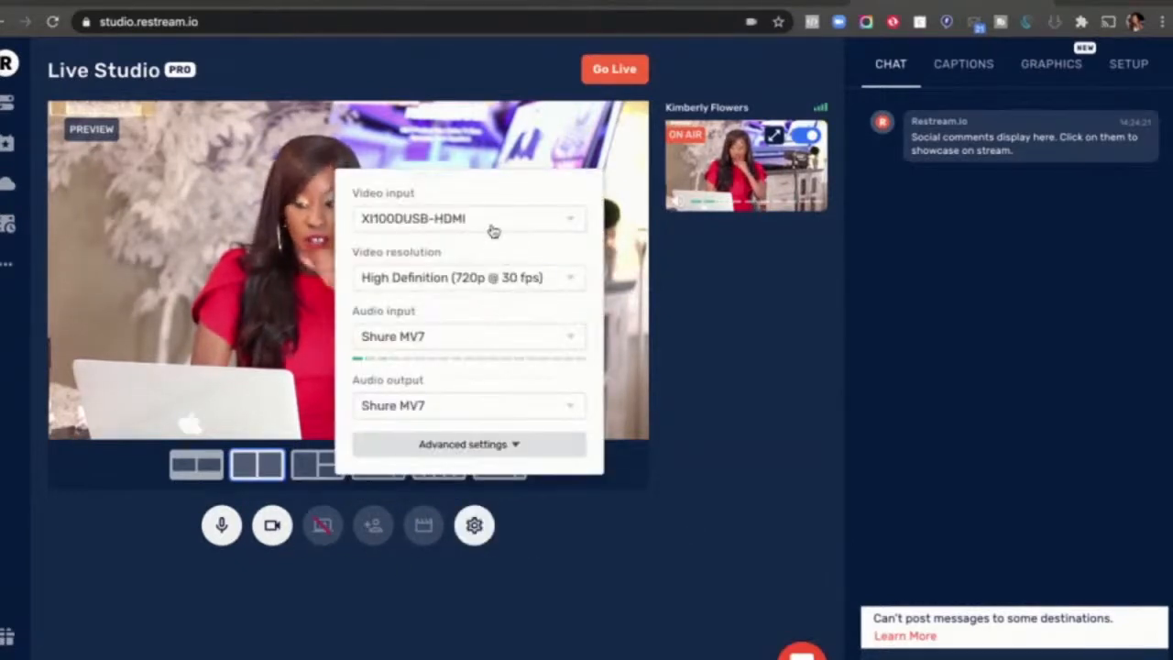
click(493, 222)
click(492, 148)
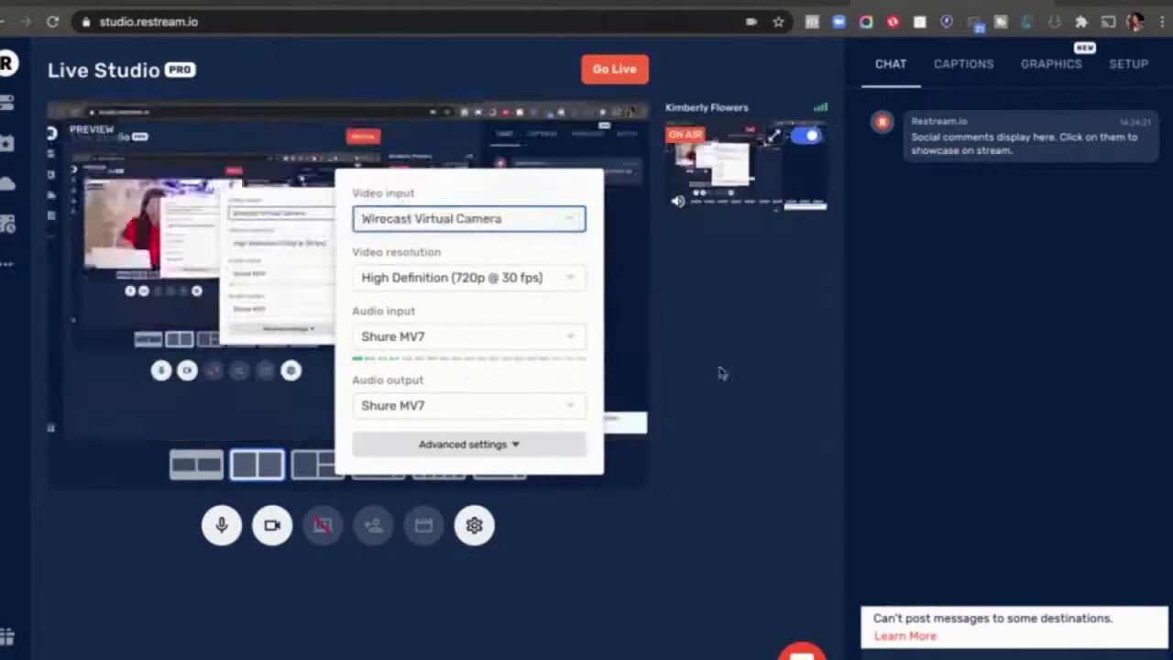
click(752, 450)
Switch to Wirecast and examine the output options for Virtual Camera Out
mouse_move(533, 646)
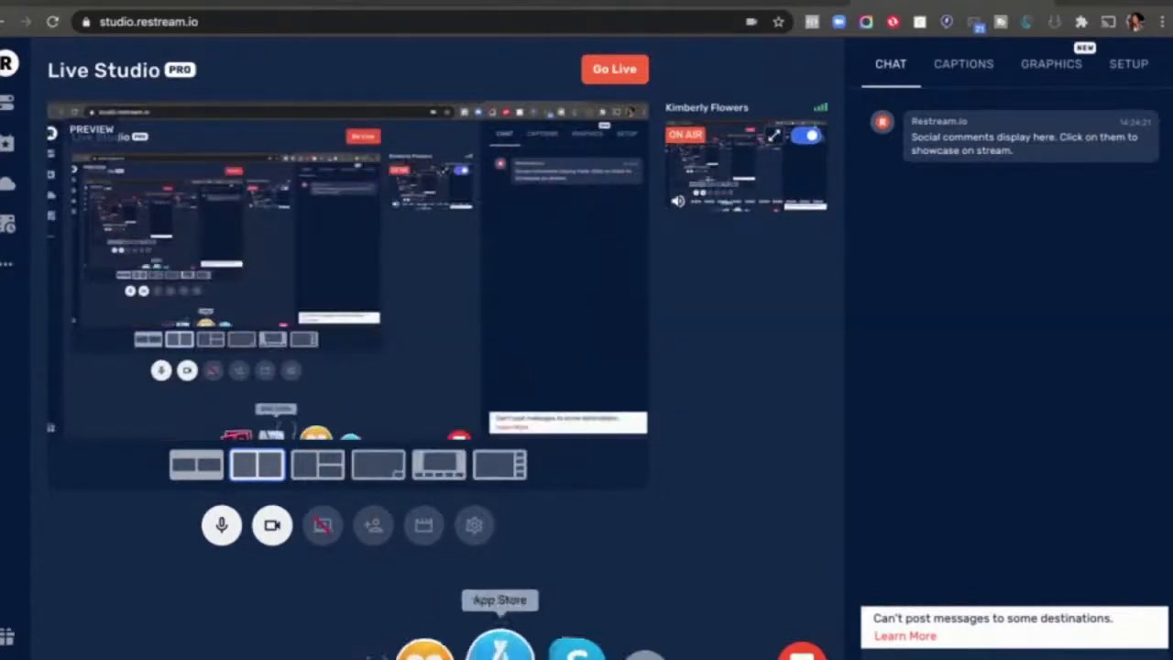
click(569, 646)
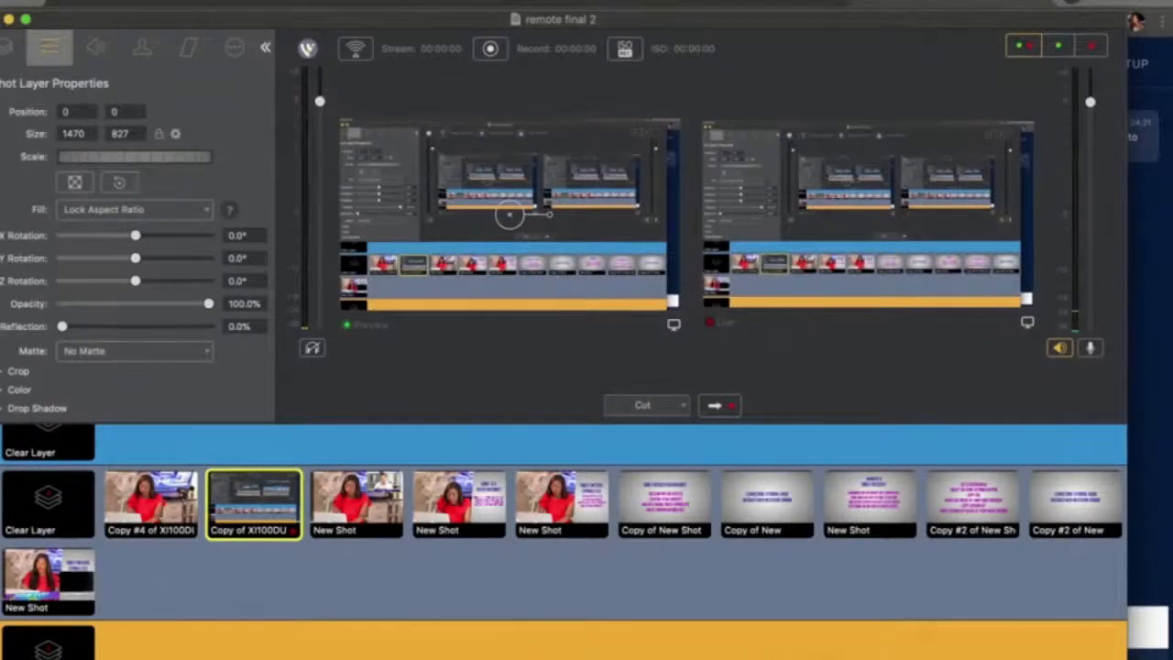
click(282, 1)
mouse_move(330, 96)
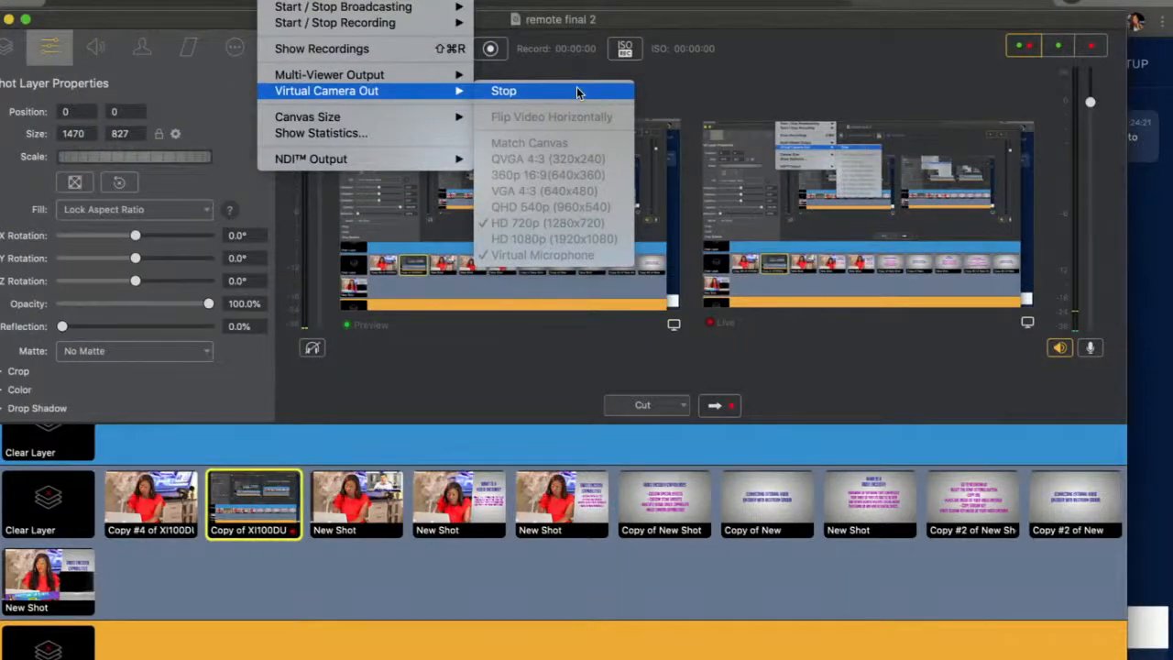
click(691, 84)
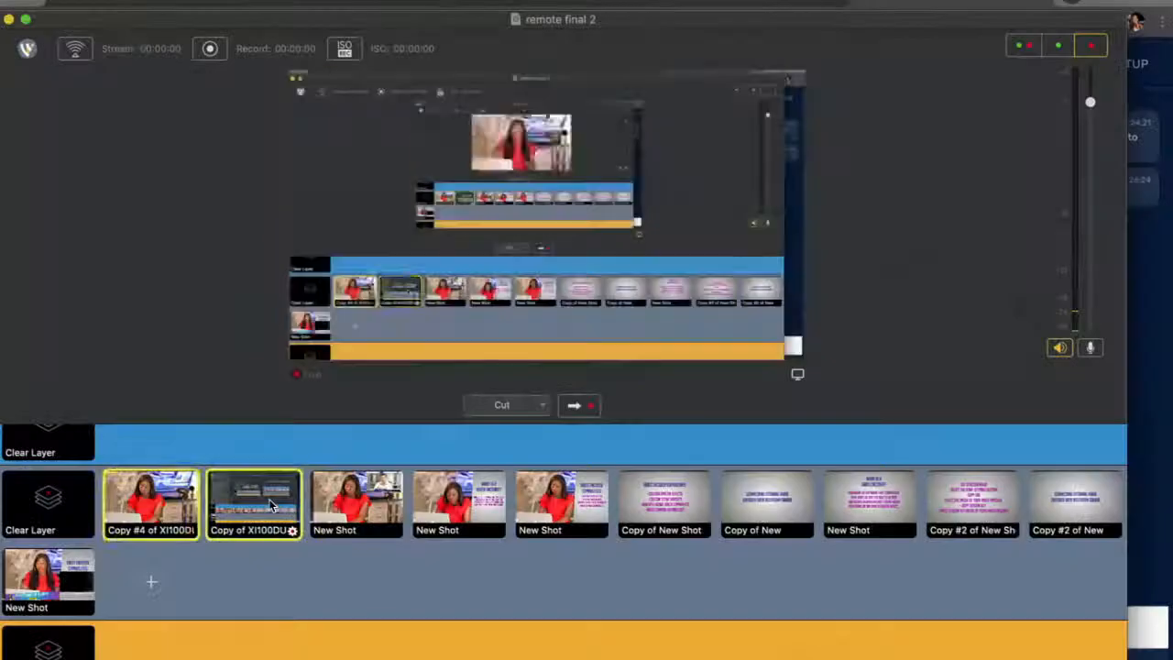
Put the Copy of XI100DUSB-HDMI screen-capture shot live and show the preview and live views side by side
click(272, 505)
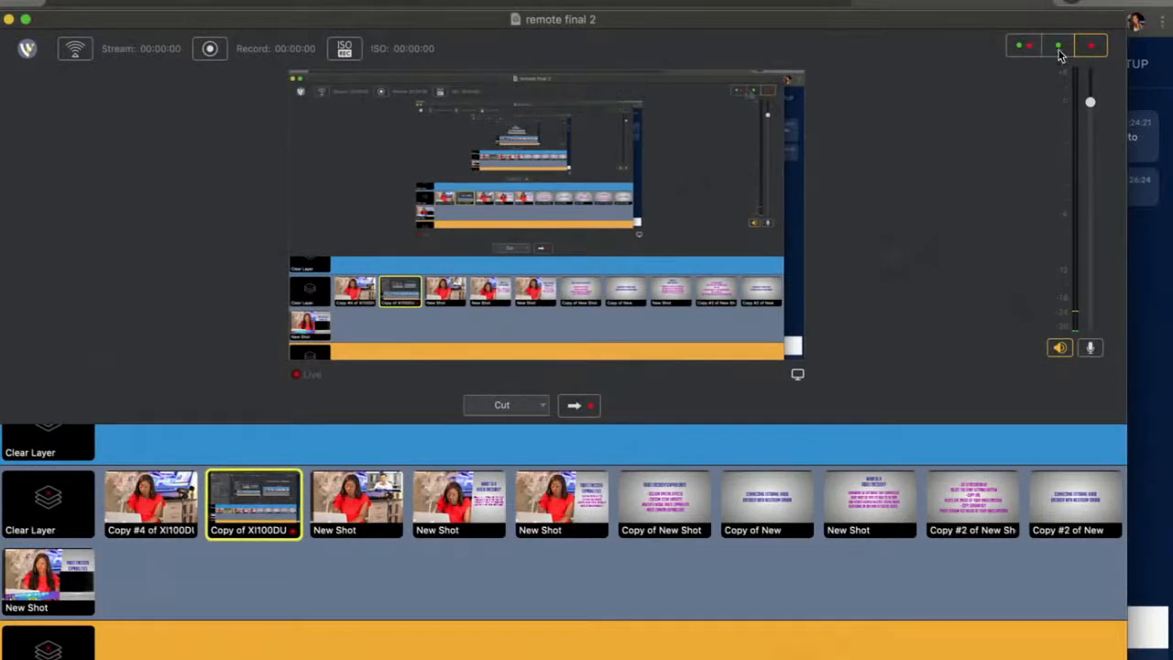
click(1027, 48)
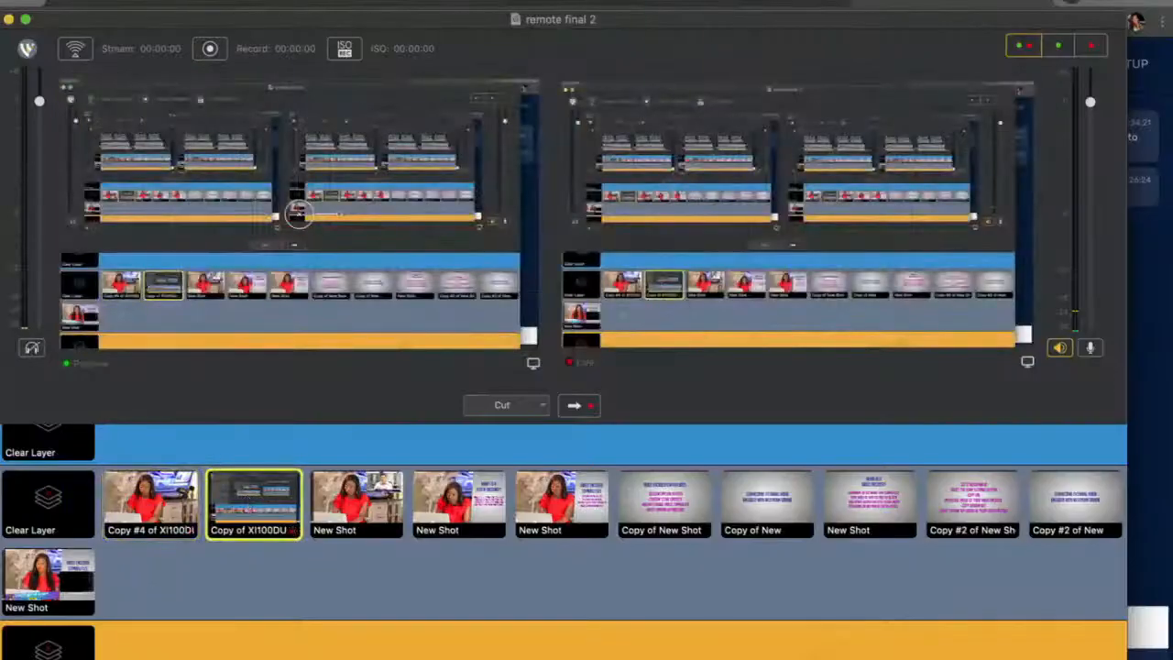
Review the Virtual Camera Out resolutions and virtual microphone option once more without changing them
click(275, 2)
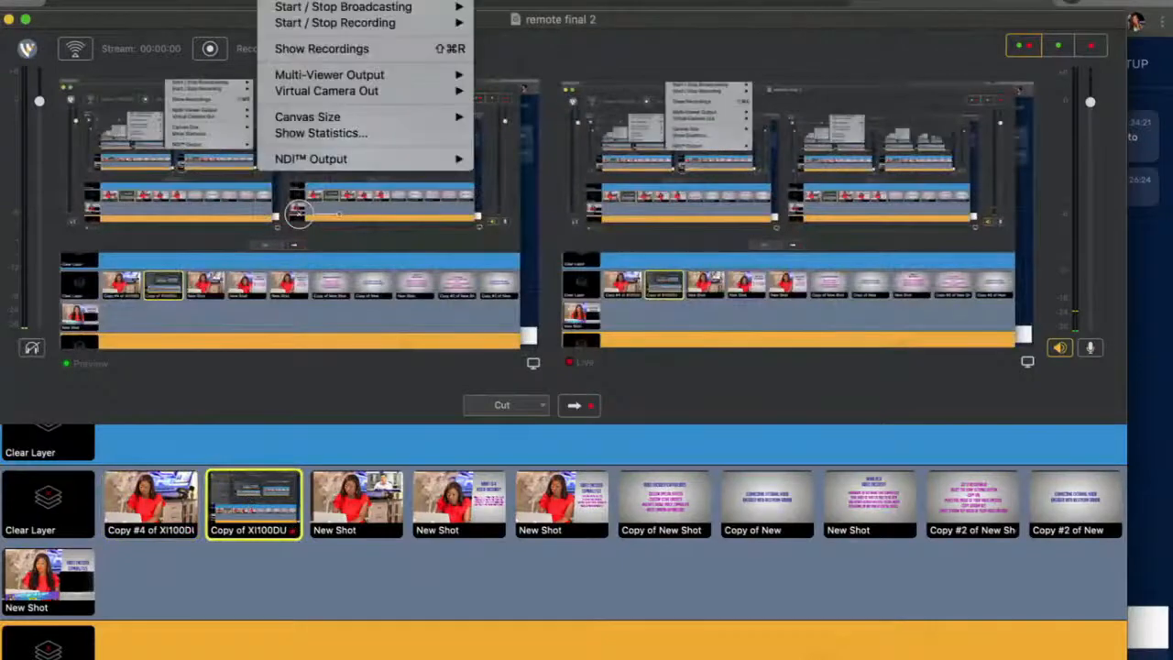
mouse_move(367, 90)
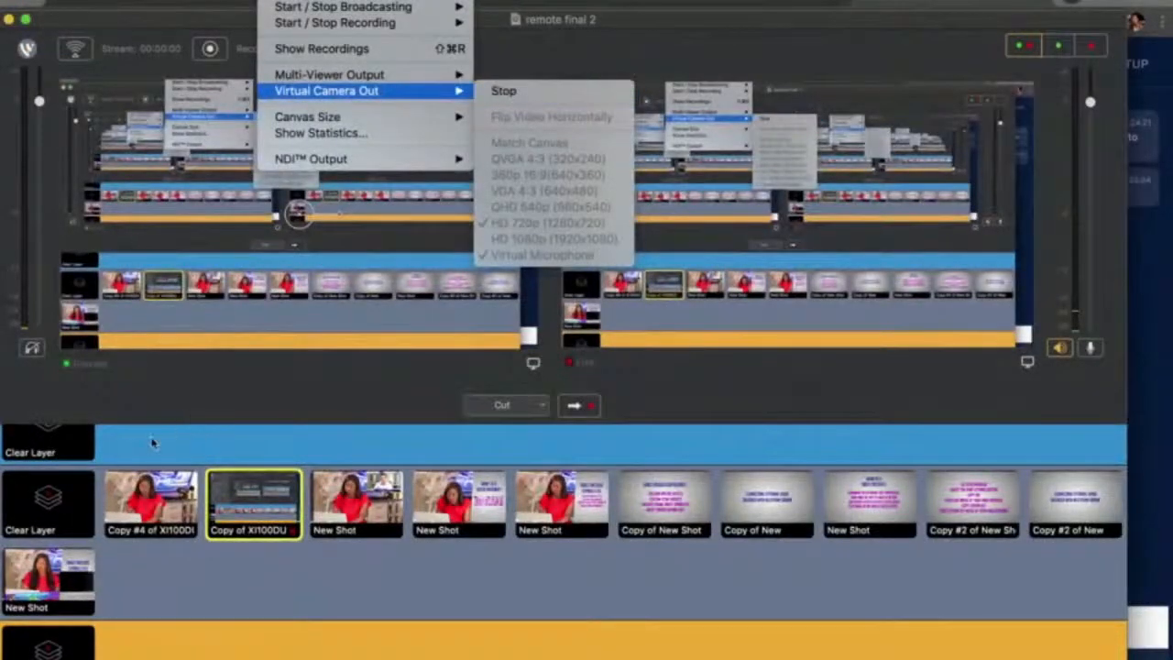
key(Escape)
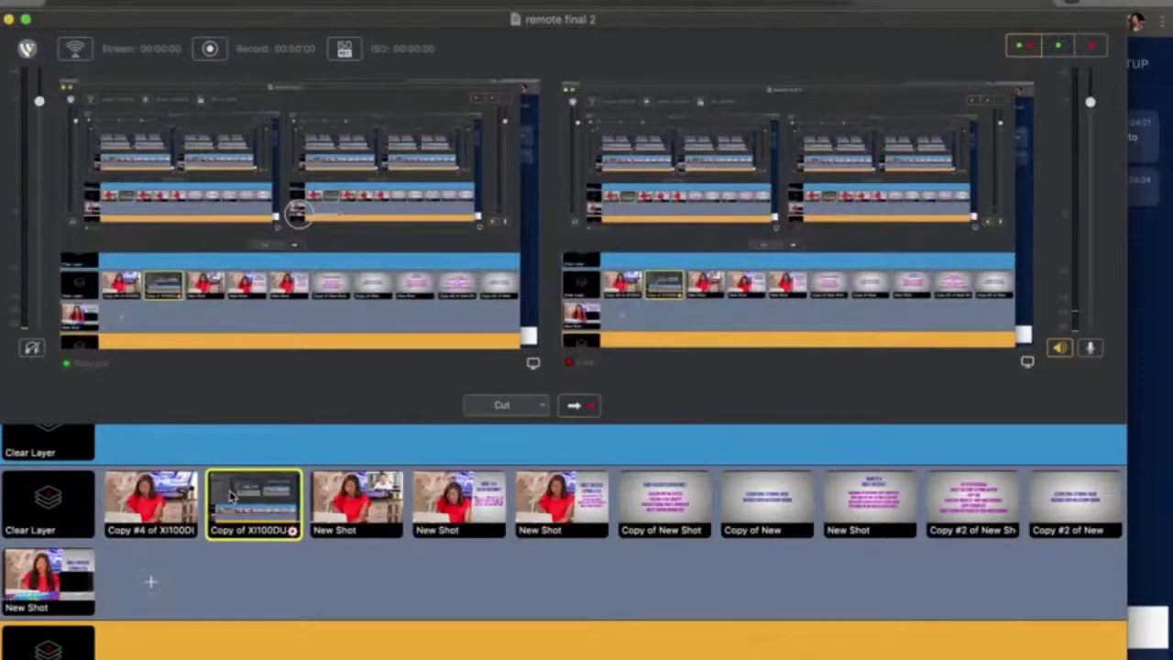
Switch to the Restream Live Studio in the browser and review its video and audio input settings
click(1151, 342)
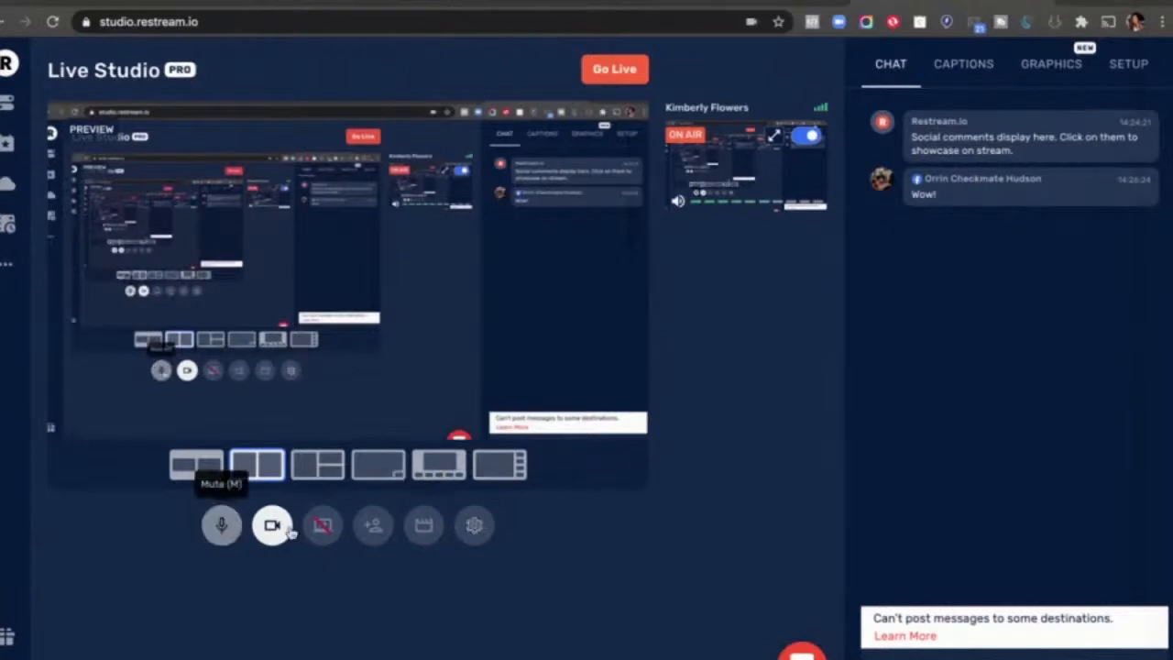
click(476, 526)
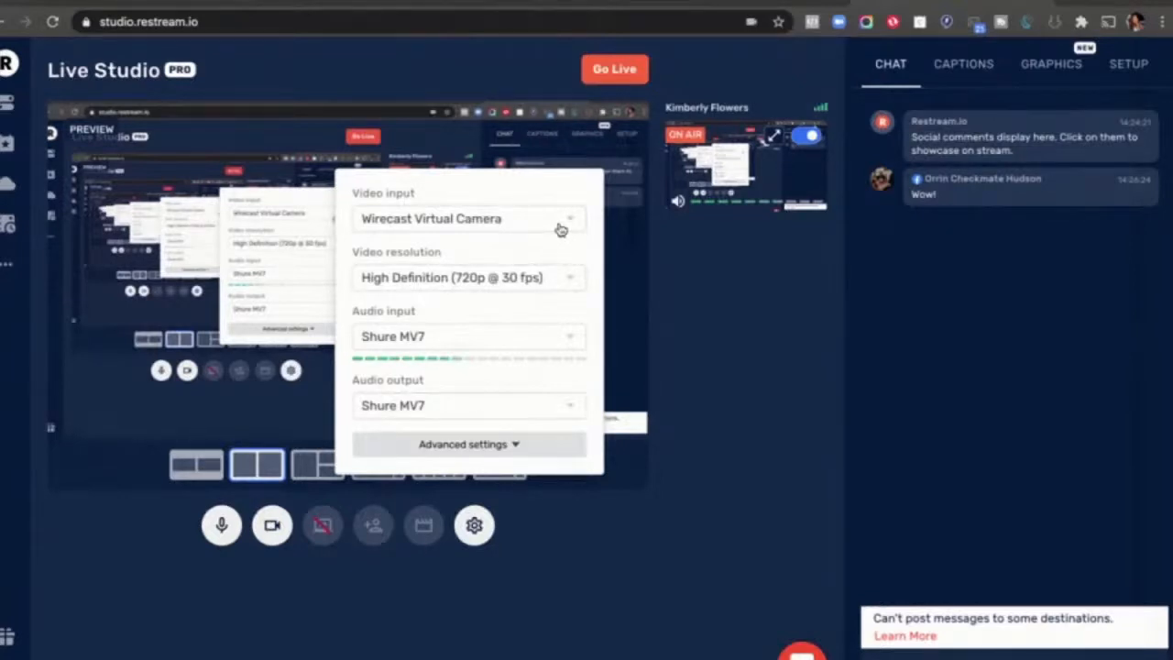
click(669, 325)
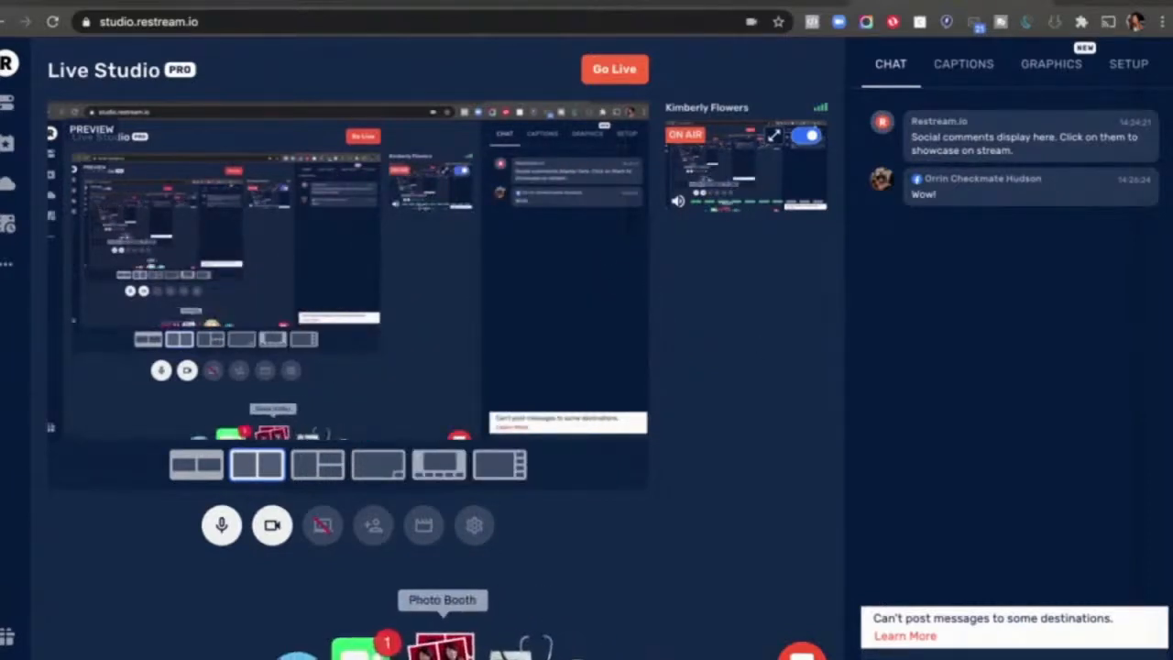
click(478, 526)
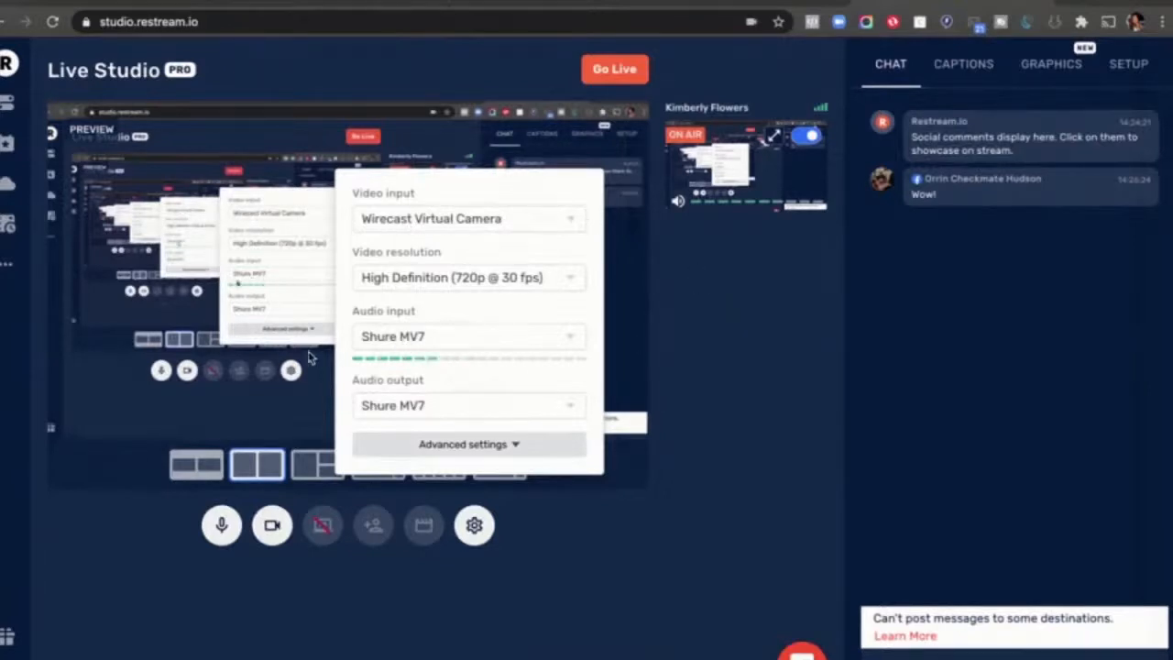
click(757, 392)
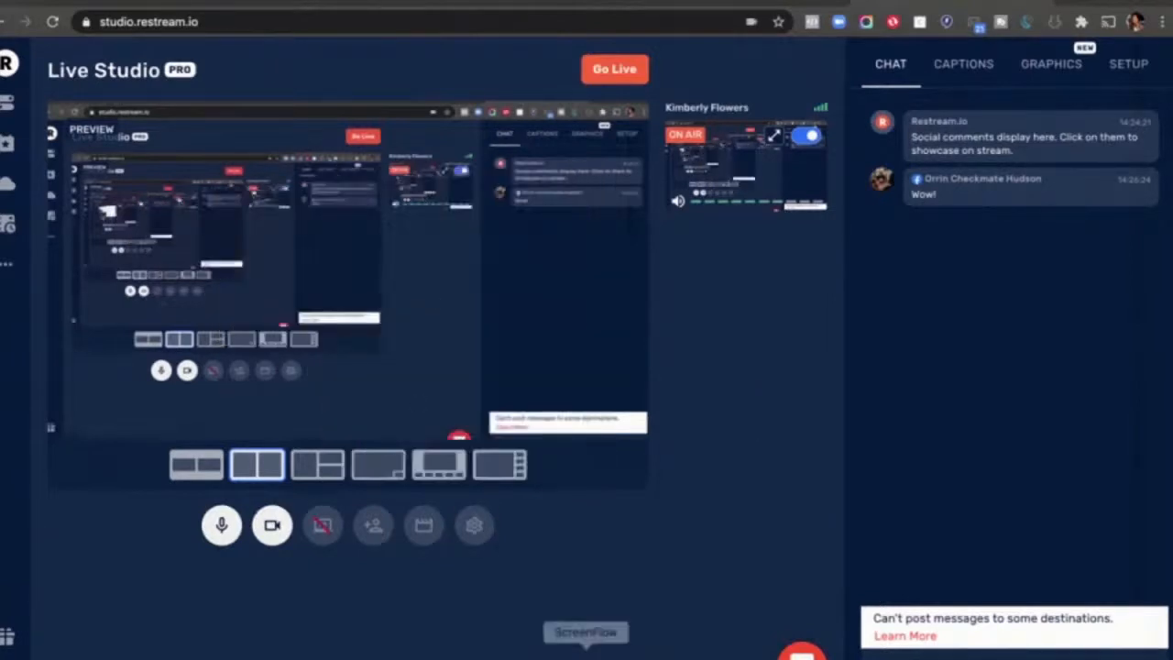
Show the Wirecast window briefly, then go back to the Live Studio and examine its audio input setting
click(548, 649)
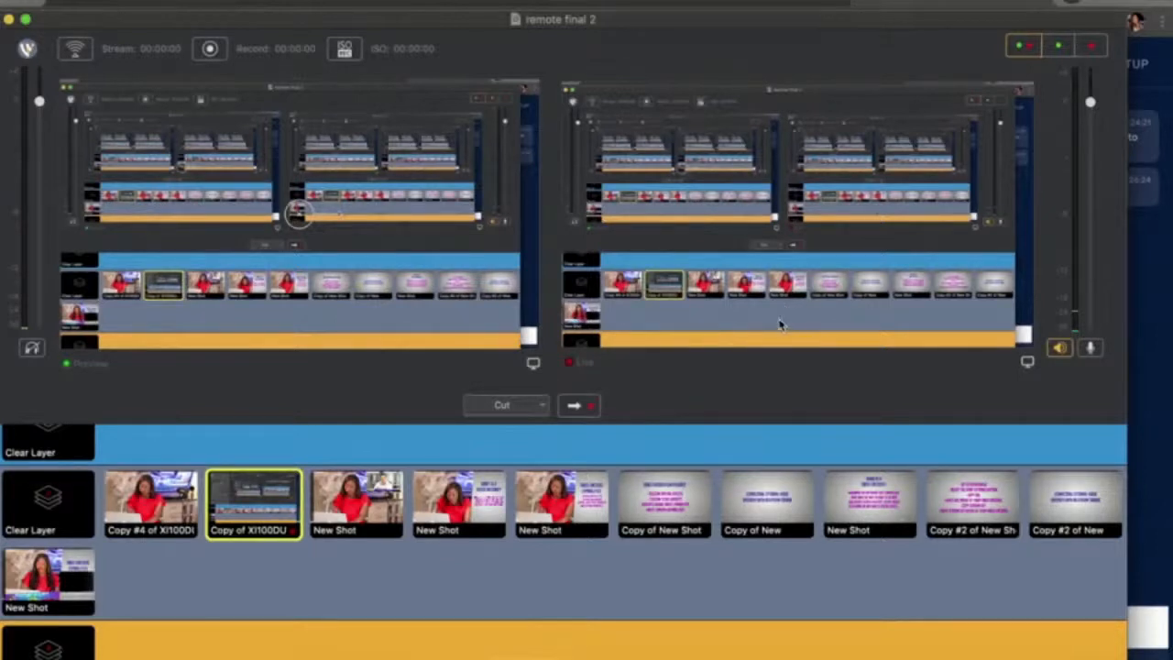
click(1153, 321)
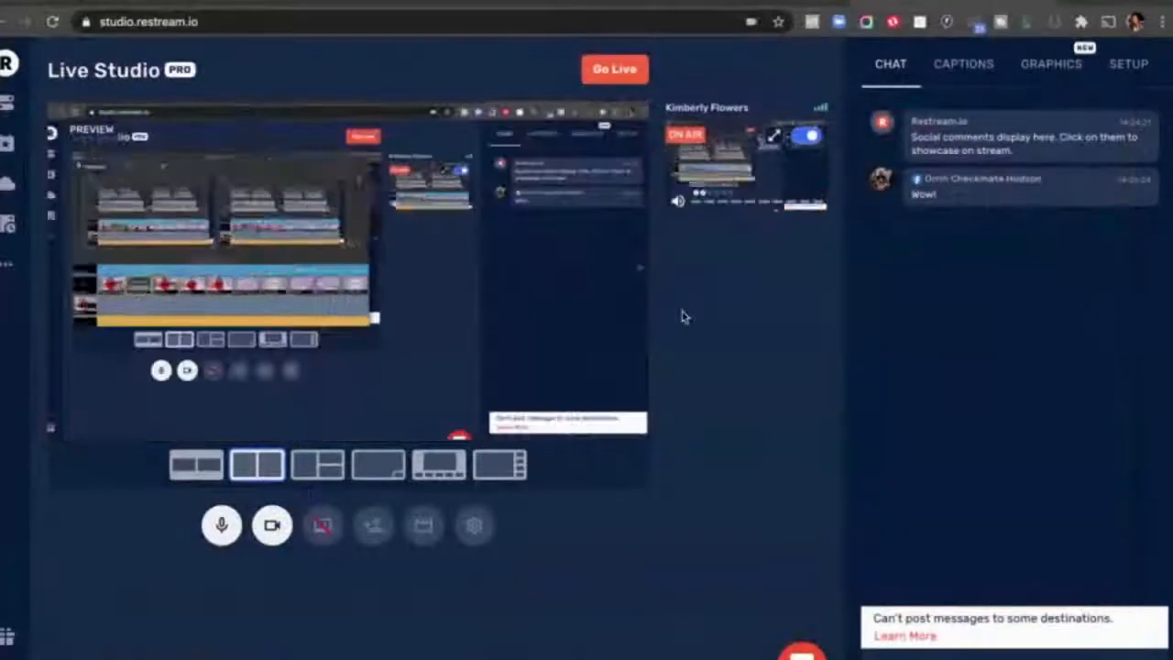
click(475, 525)
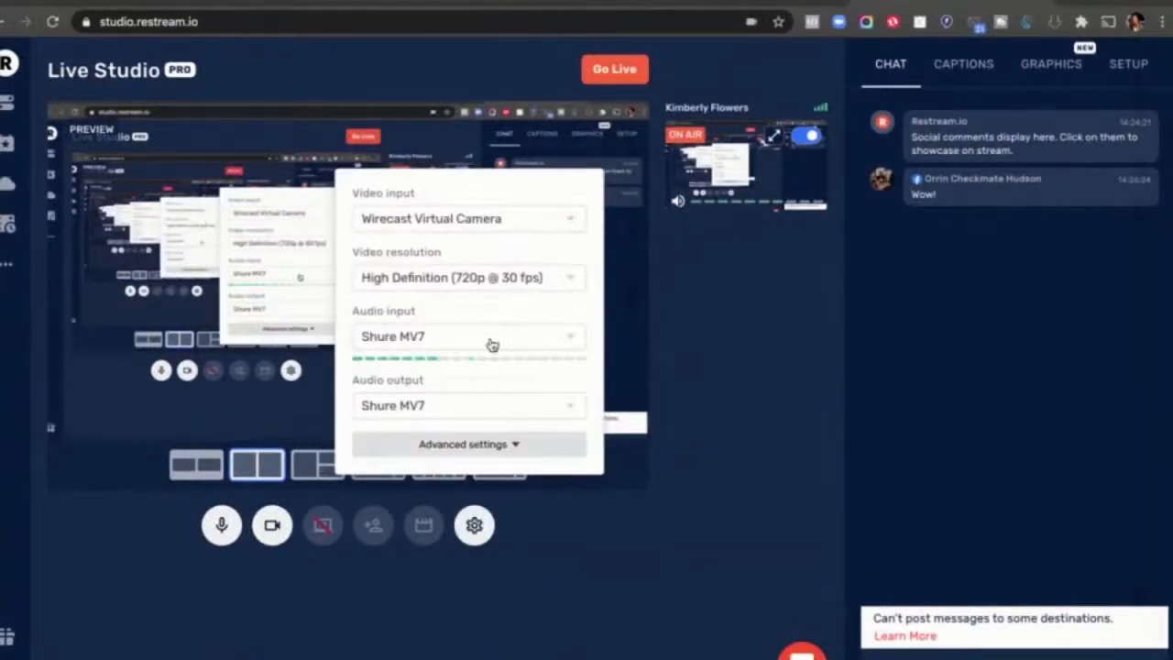
click(733, 327)
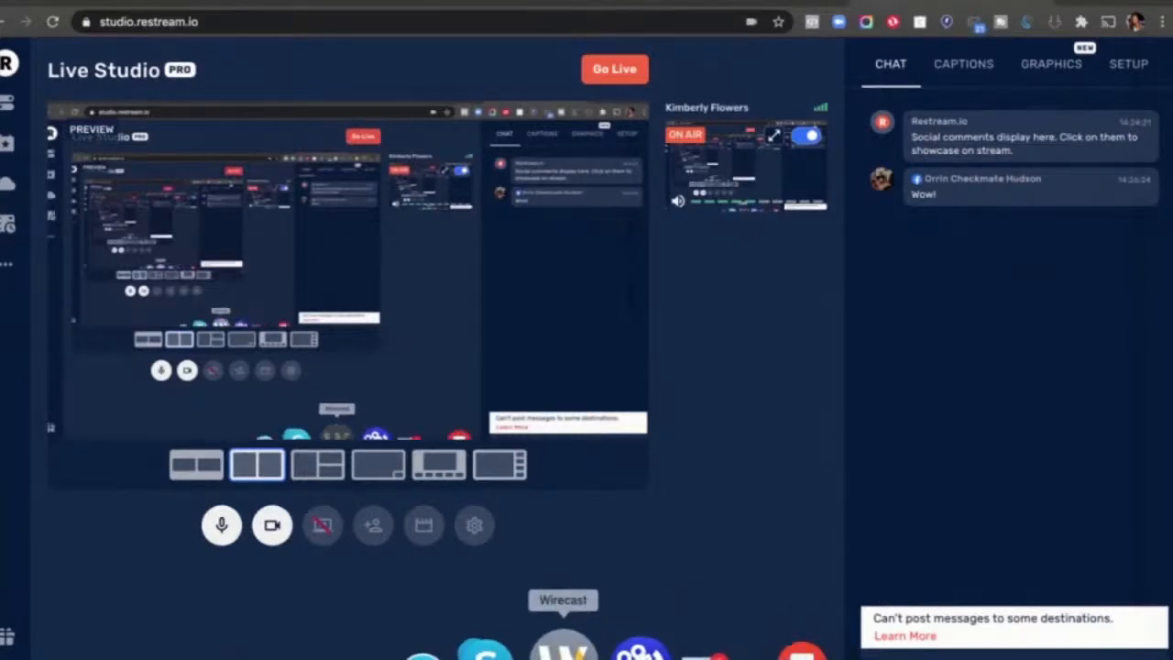
Switch to Wirecast and select the XI100DUSB-HDMI Video layer in the live screen-capture shot's layers
click(563, 647)
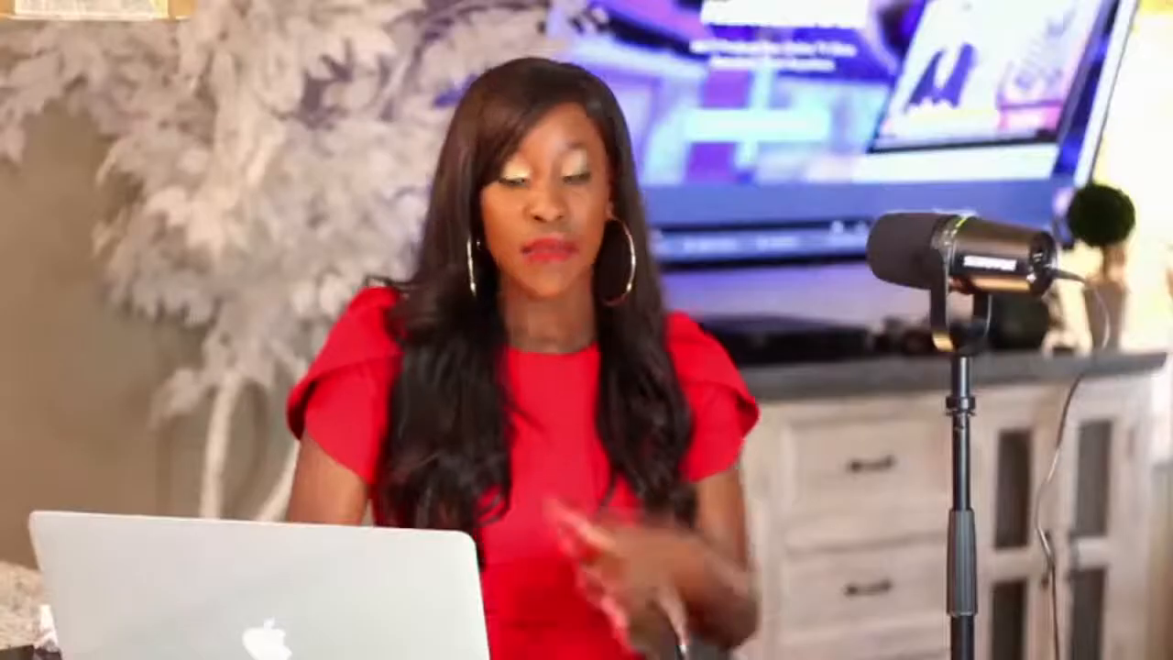
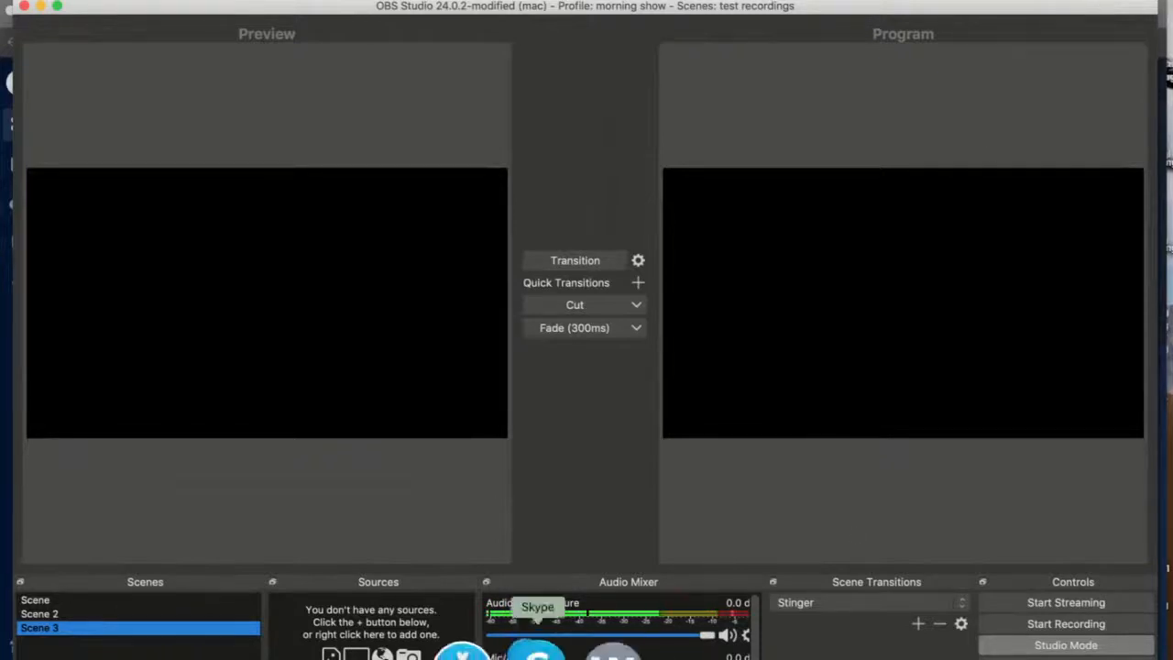
click(568, 651)
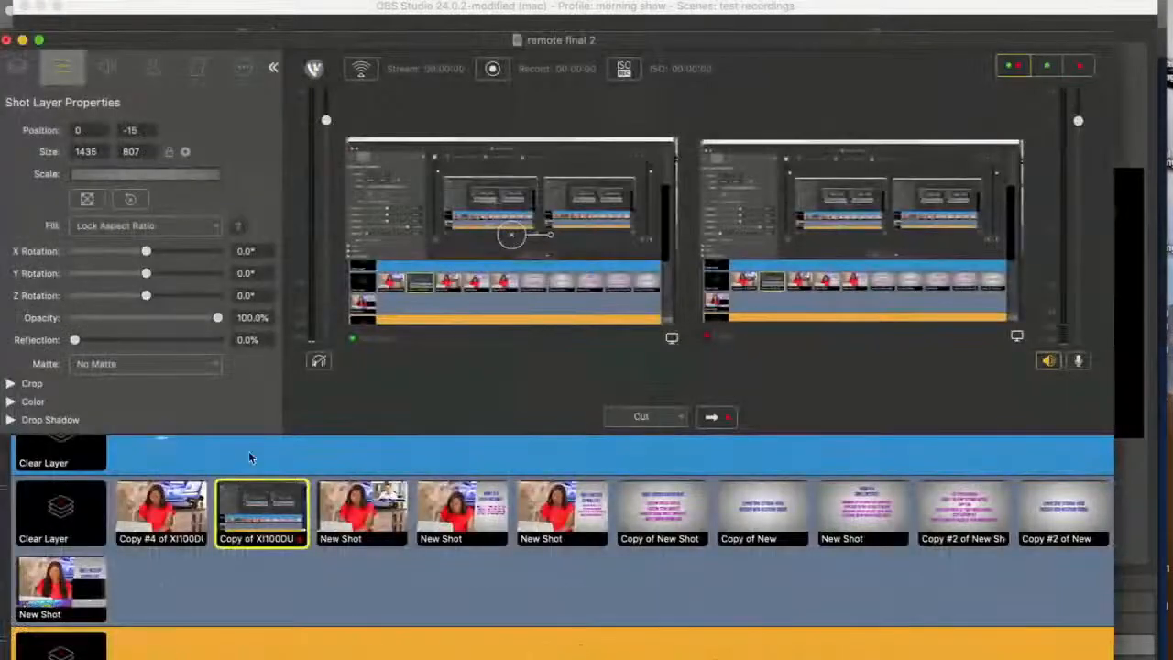
click(16, 66)
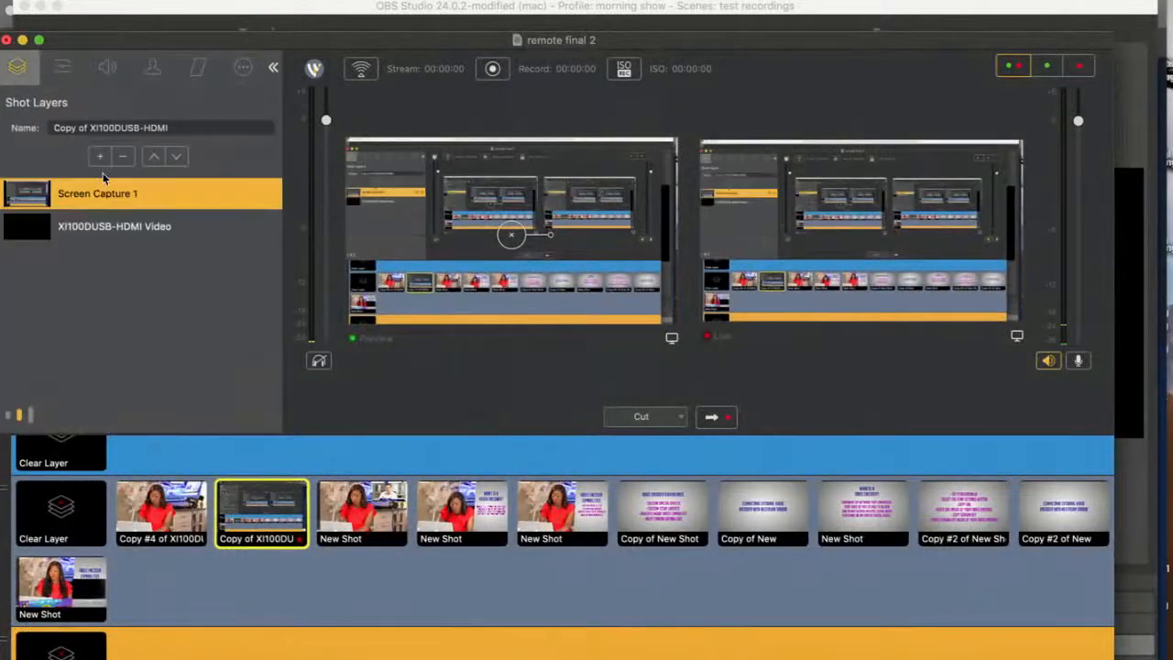
click(108, 227)
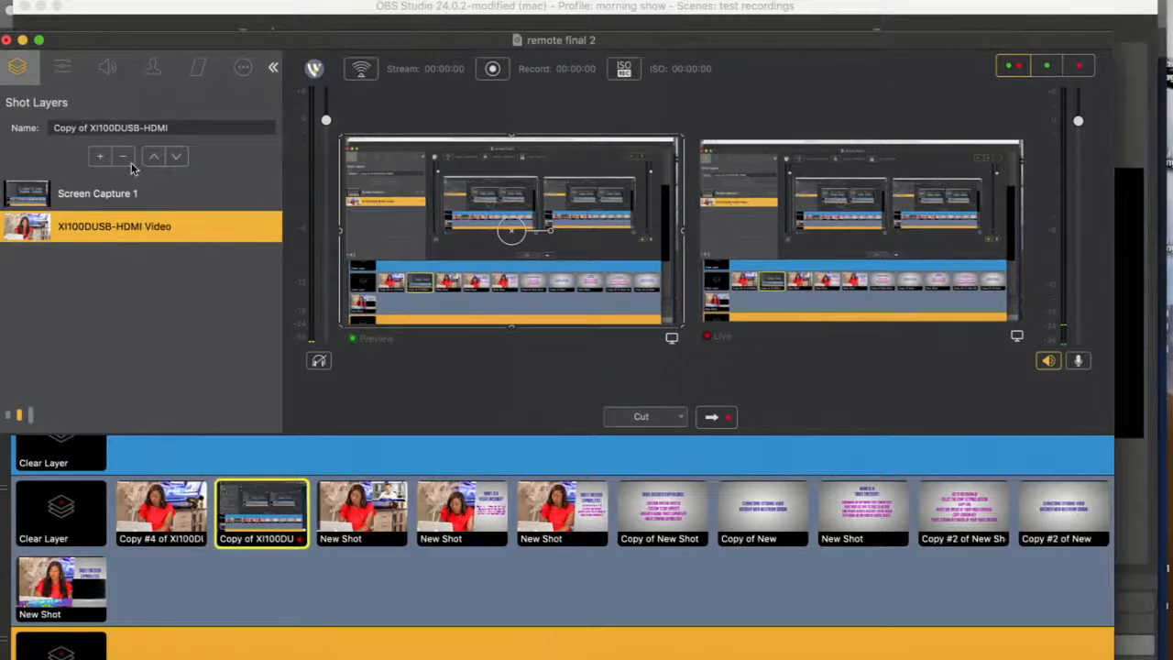
Move the XI100DUSB-HDMI Video layer above Screen Capture 1 and scale it down to about 608 × 342
click(154, 157)
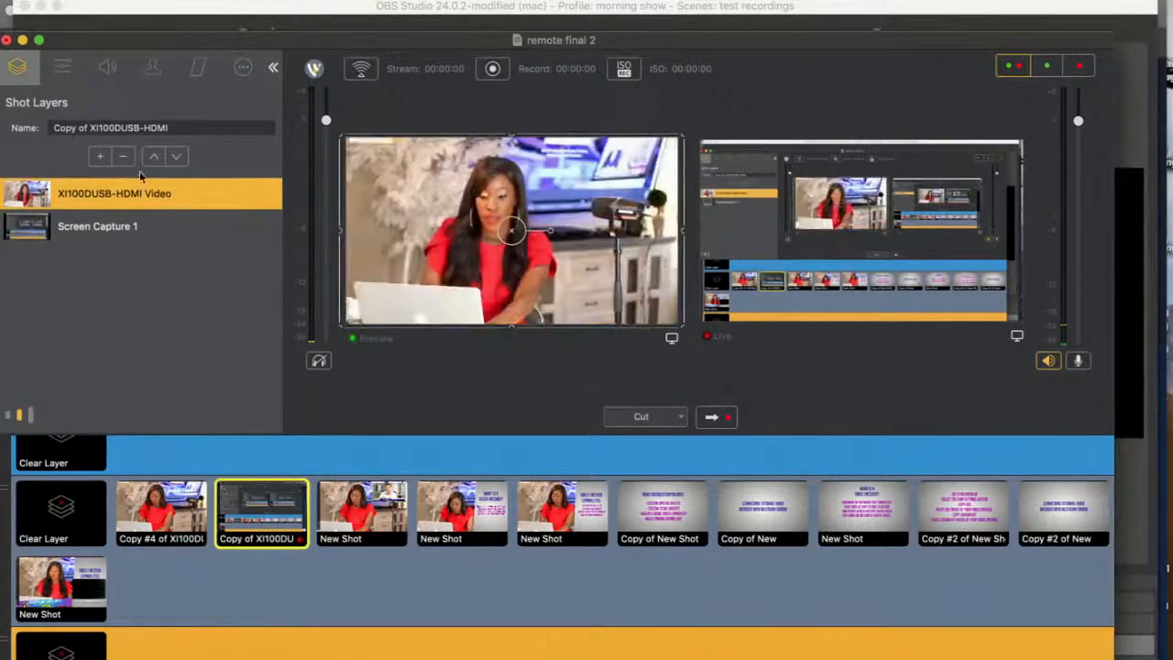
click(62, 66)
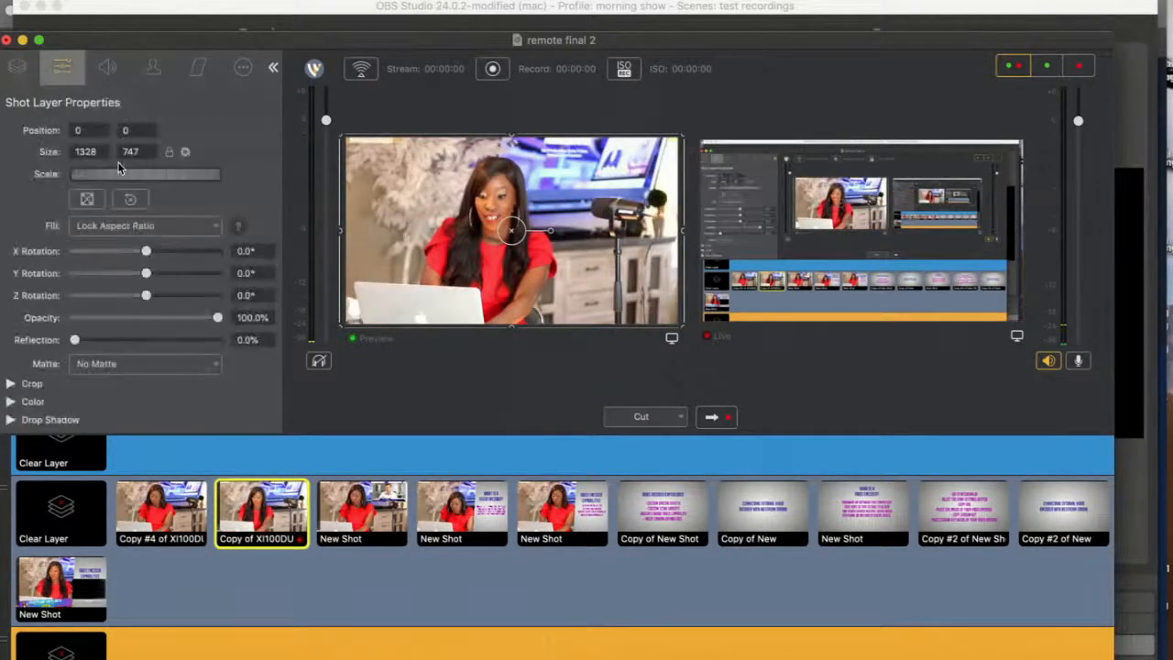
click(17, 176)
drag(18, 177, 2, 180)
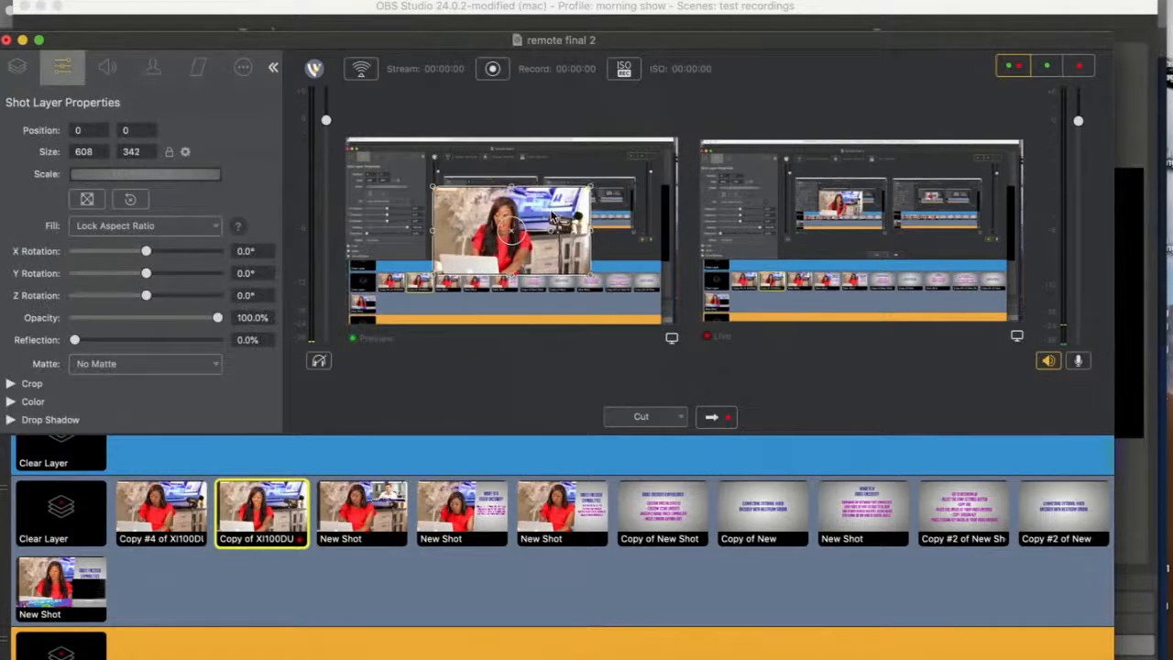
Place the camera layer in the lower-left corner of the preview shot and send the shot live
drag(552, 217, 463, 256)
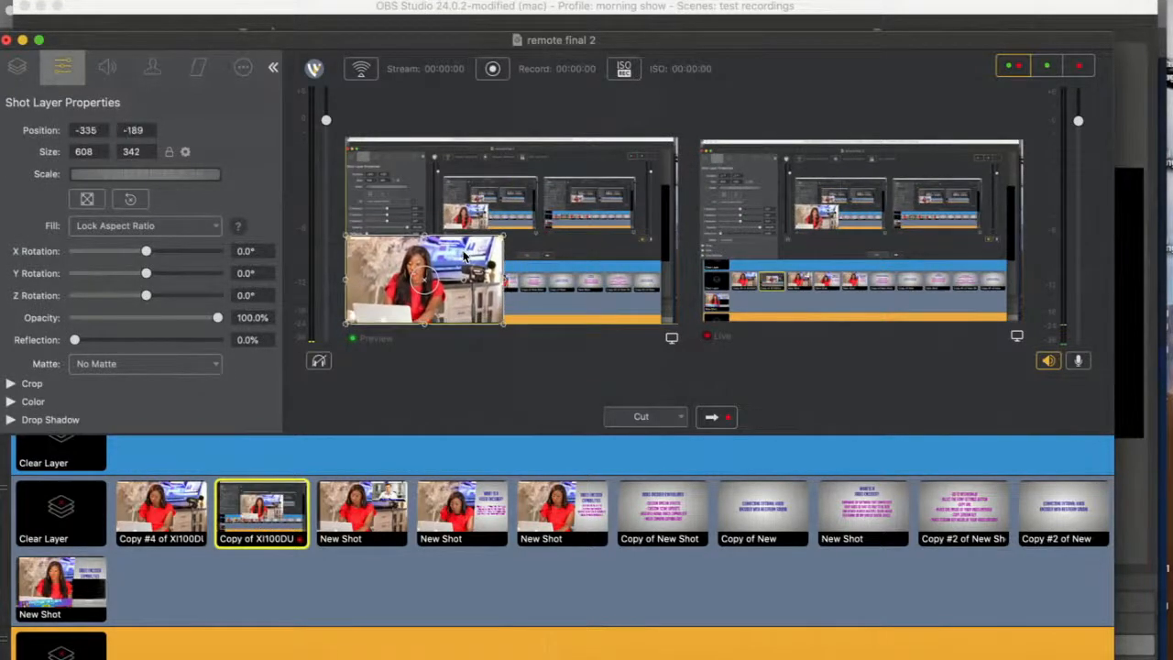
click(712, 417)
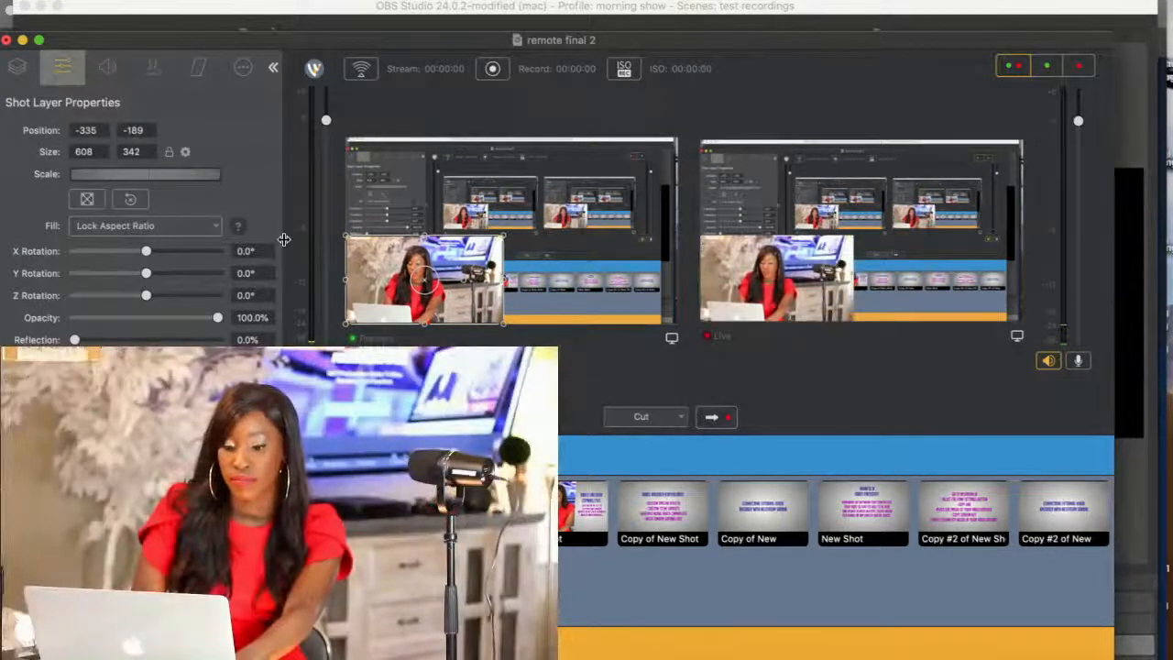
Shrink the camera layer to about 404 × 227 and reposition it in the shot's lower-left corner
drag(369, 270, 547, 182)
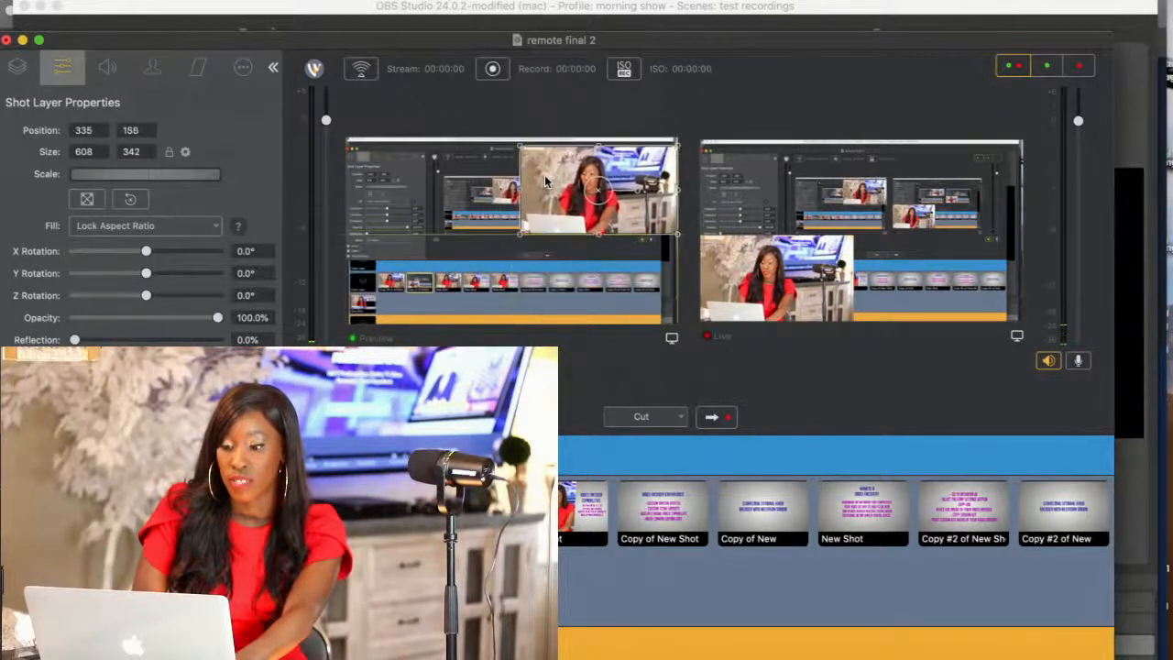
drag(148, 175, 75, 172)
drag(577, 197, 375, 303)
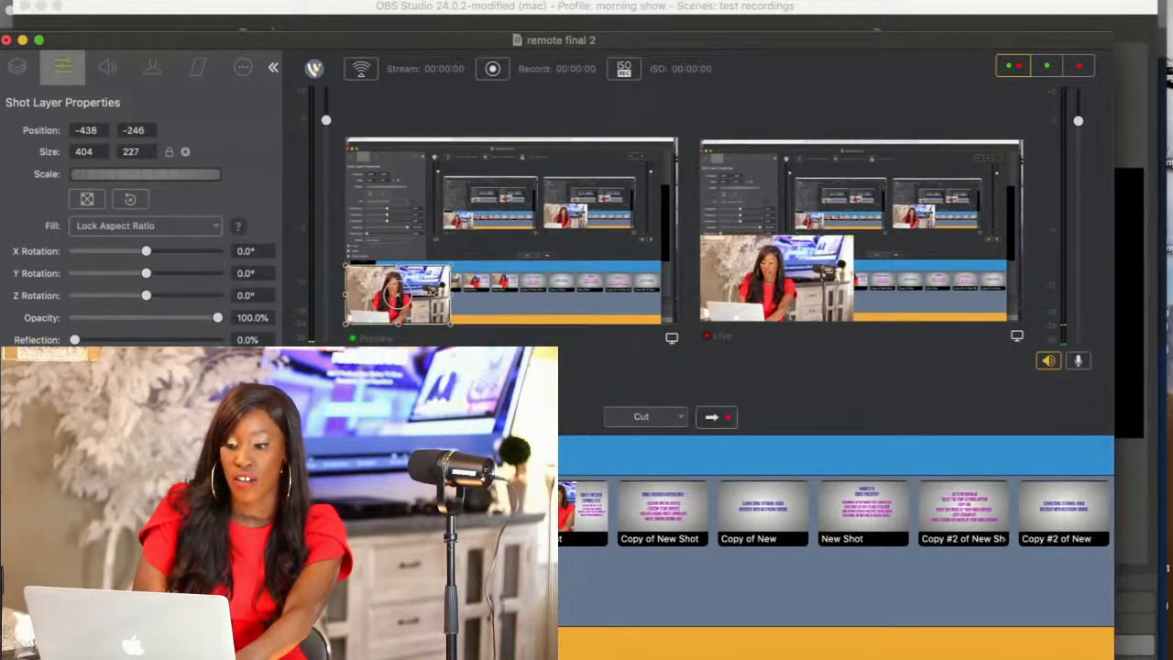
Crop the camera layer 28% on the left and 31% on the right, and send the shot live
scroll(252, 289, down, 5)
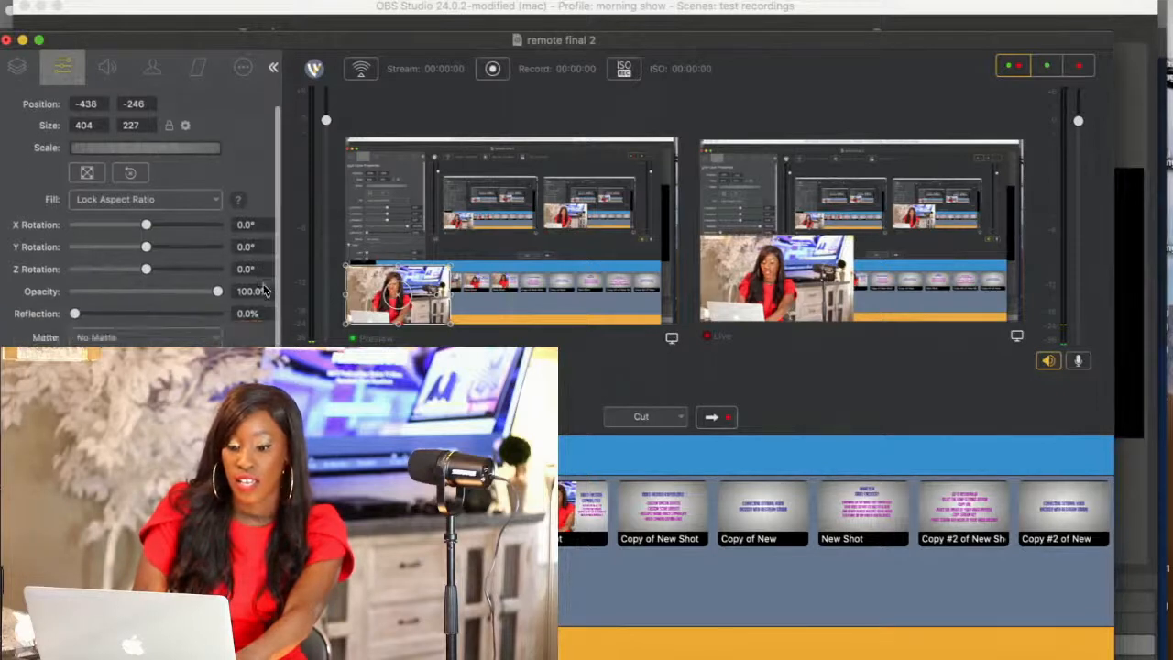
drag(77, 316, 119, 338)
click(730, 420)
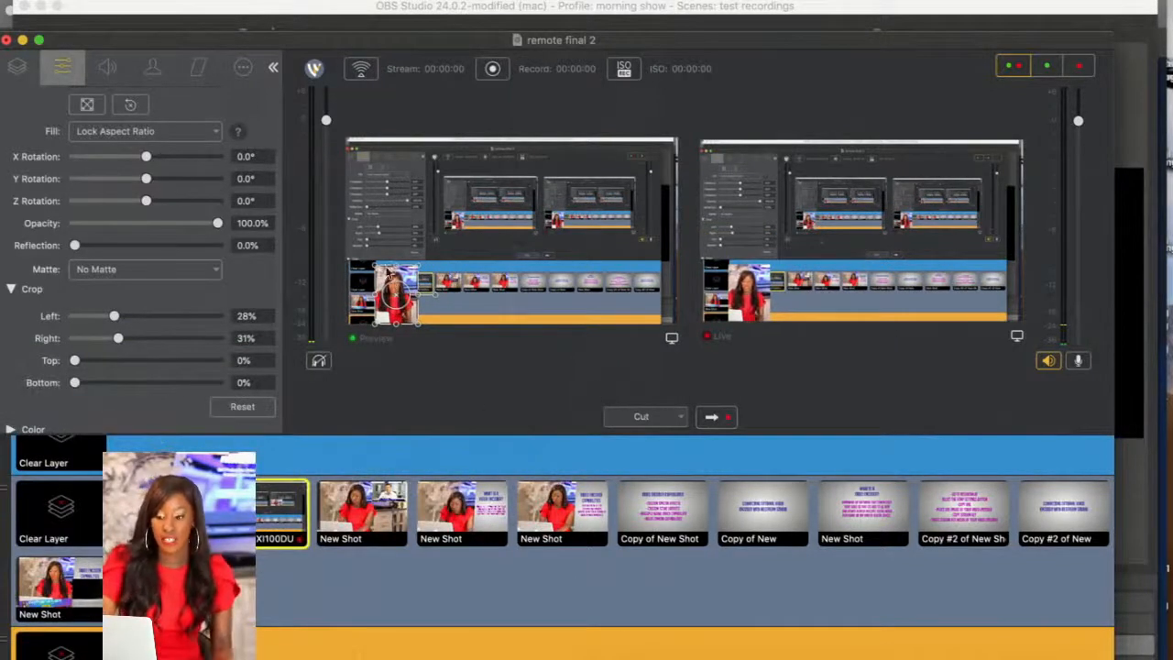
Shift the cropped camera layer slightly up and left, enlarge it to about 572 × 322, and send the changes live
drag(392, 279, 378, 261)
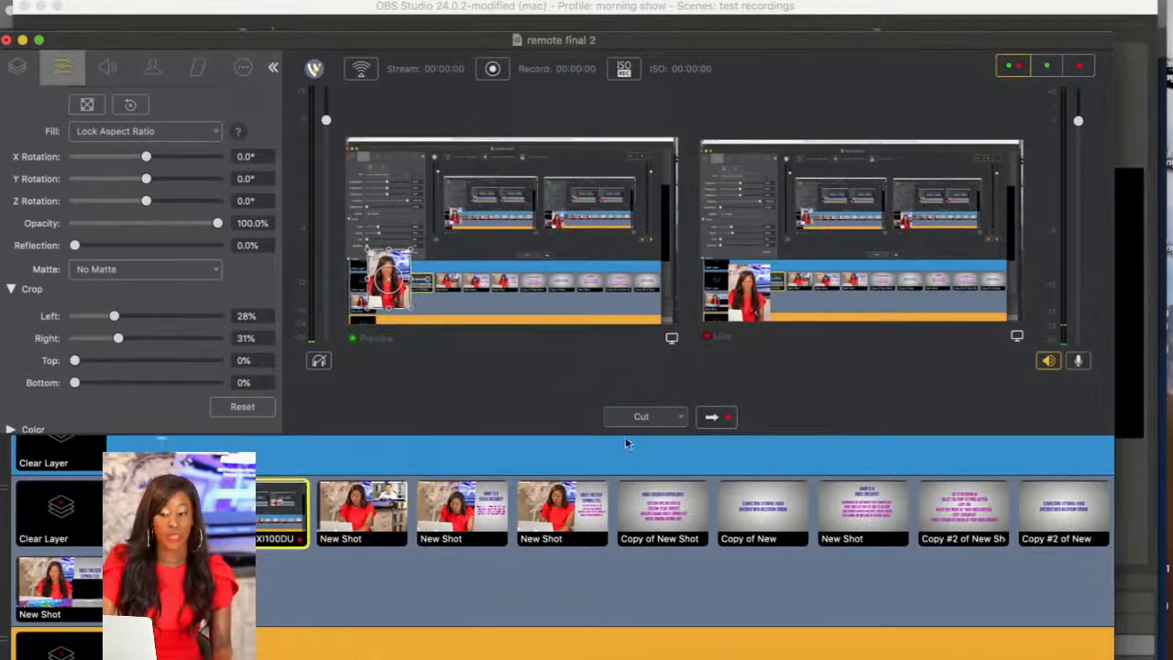
click(719, 417)
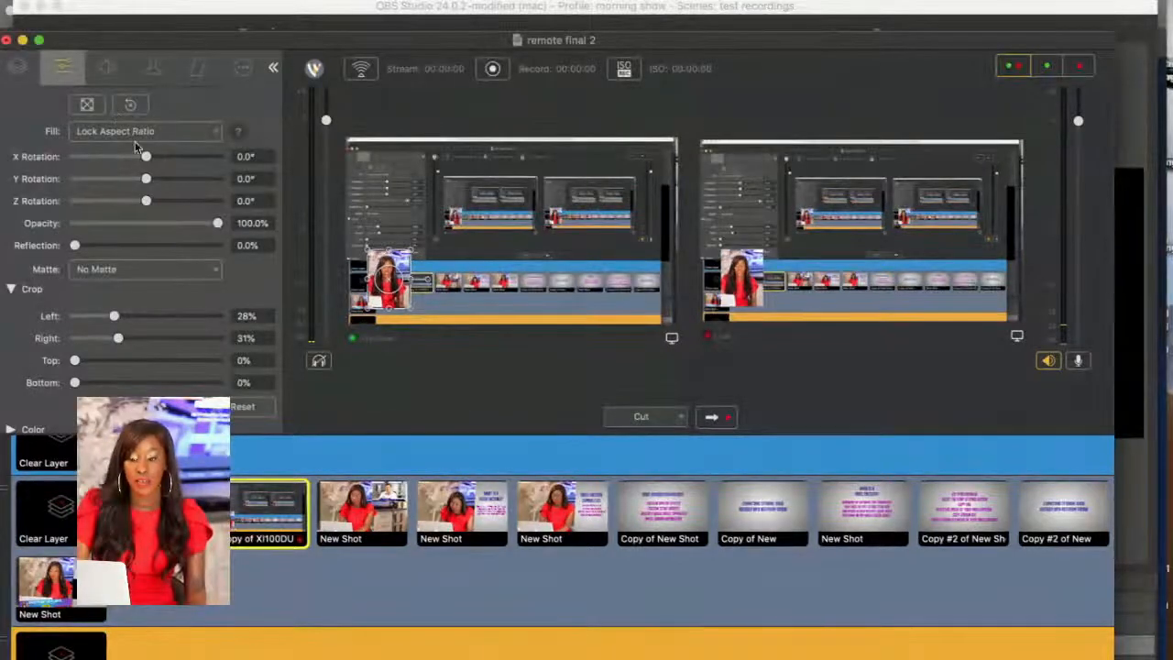
scroll(136, 146, up, 3)
drag(126, 180, 184, 182)
click(712, 417)
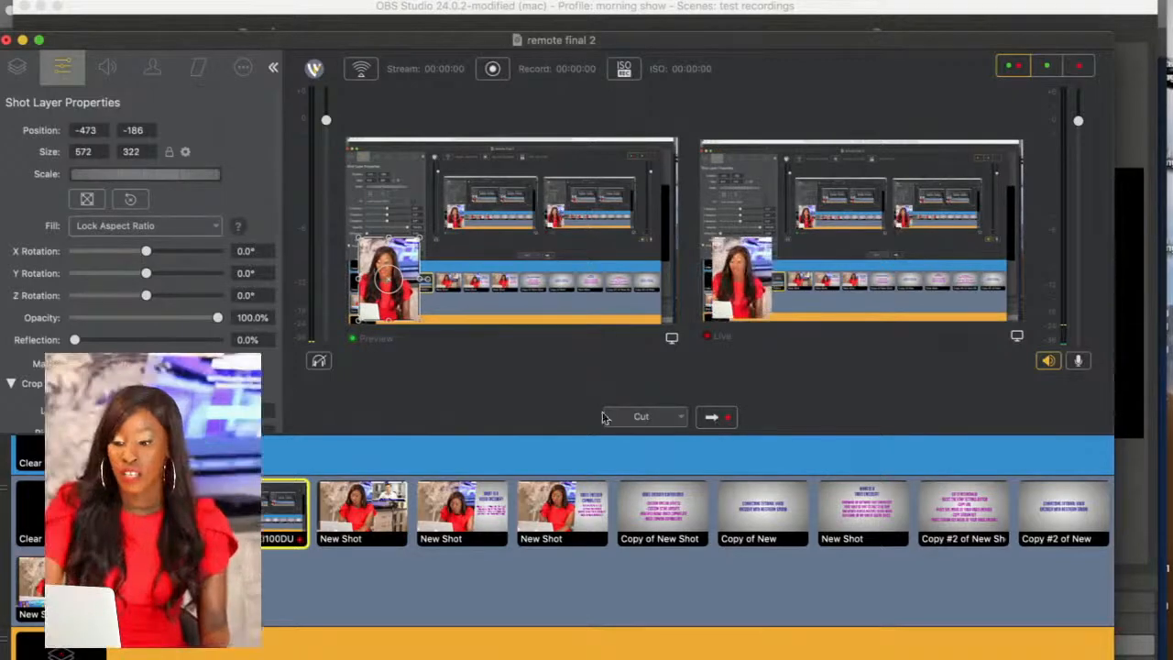
Switch to OBS Studio and review the sources in its existing scenes without adding a new scene
click(1017, 647)
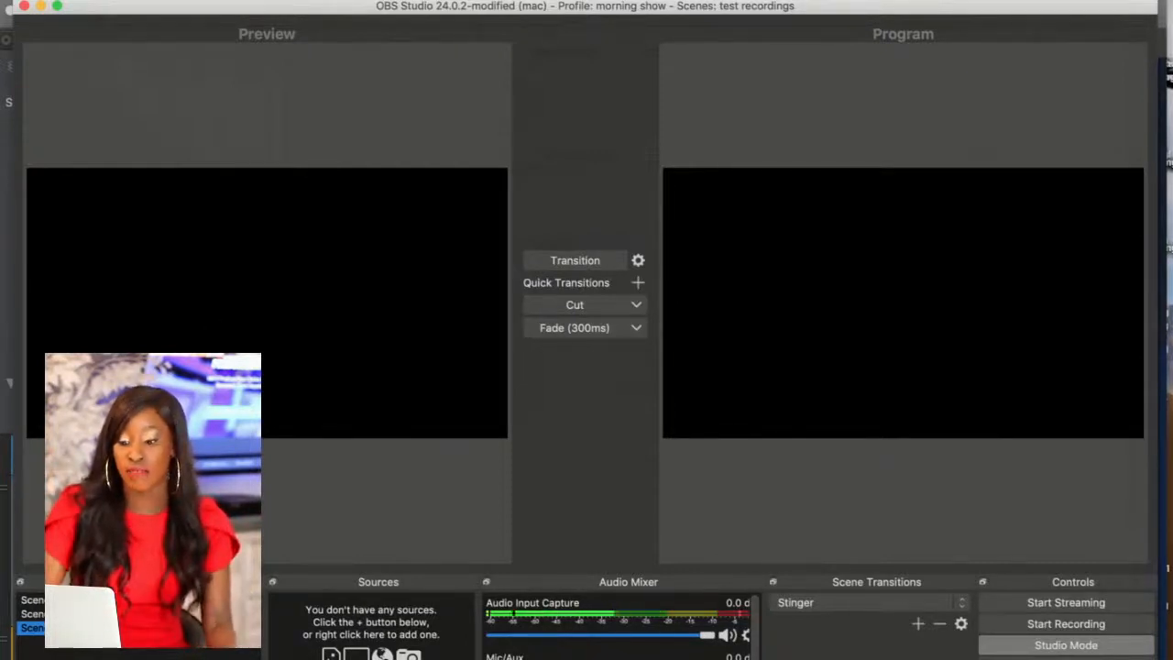
click(32, 614)
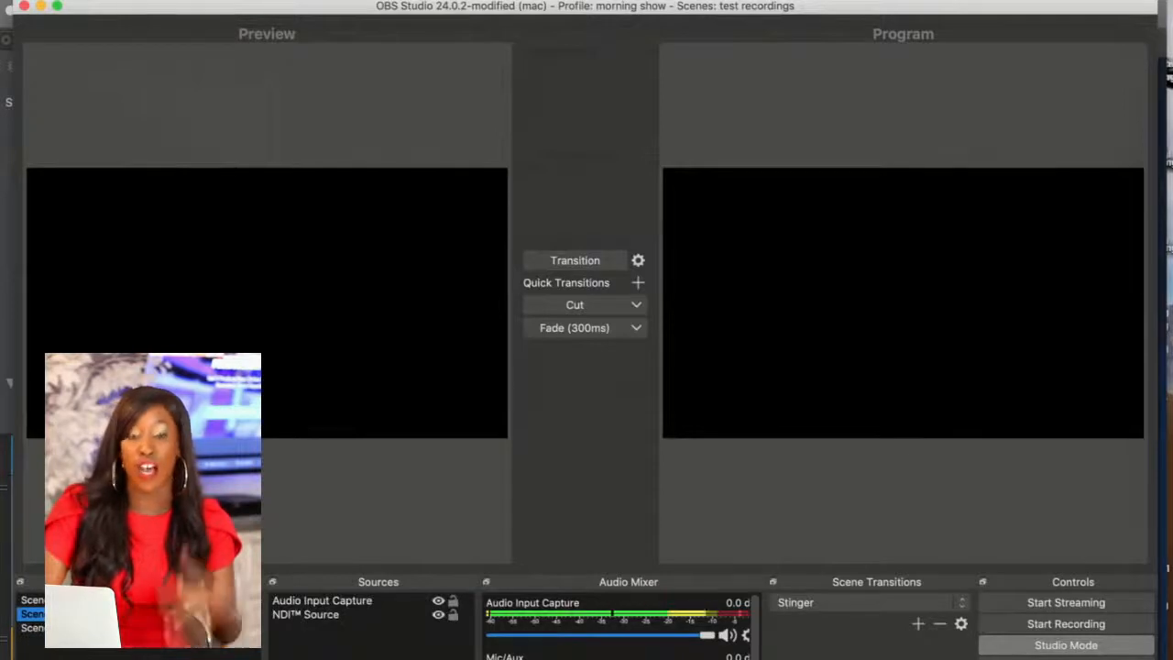
click(32, 600)
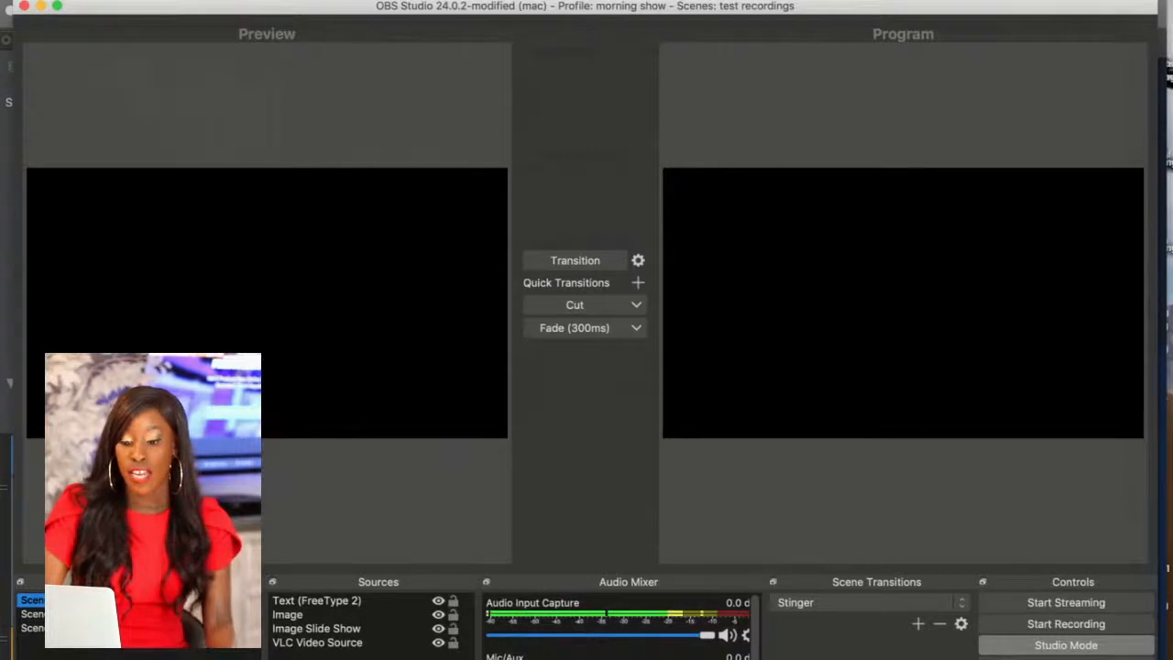
click(26, 657)
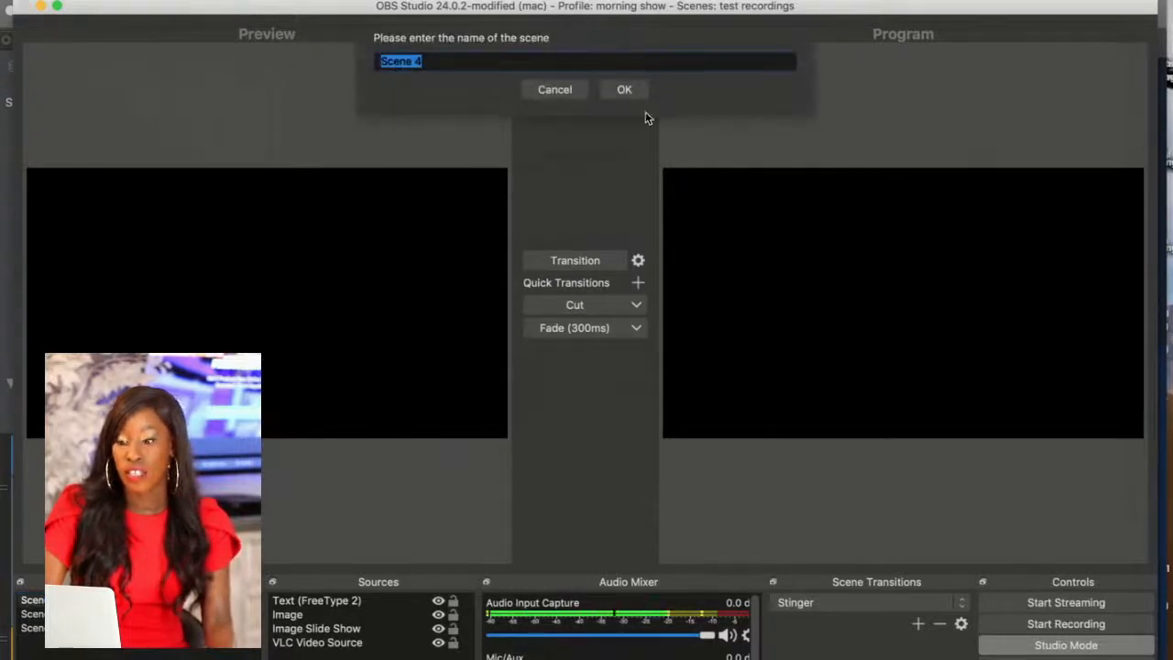
click(554, 89)
Create a new image source in the empty third scene, keeping the suggested name
click(33, 628)
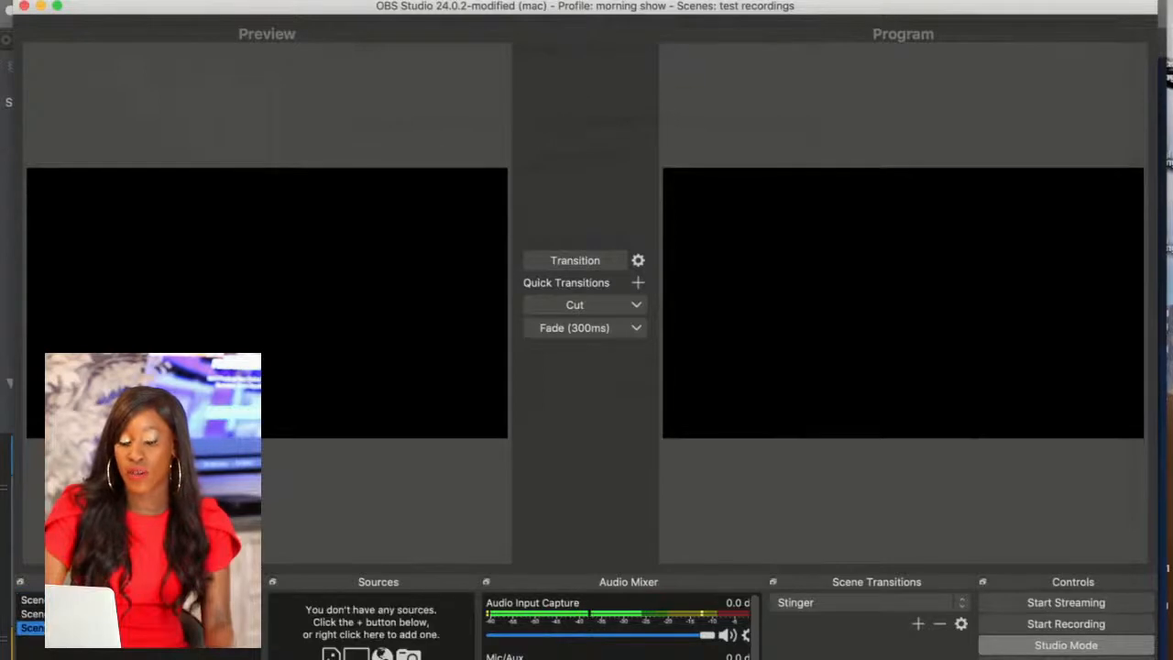
click(331, 654)
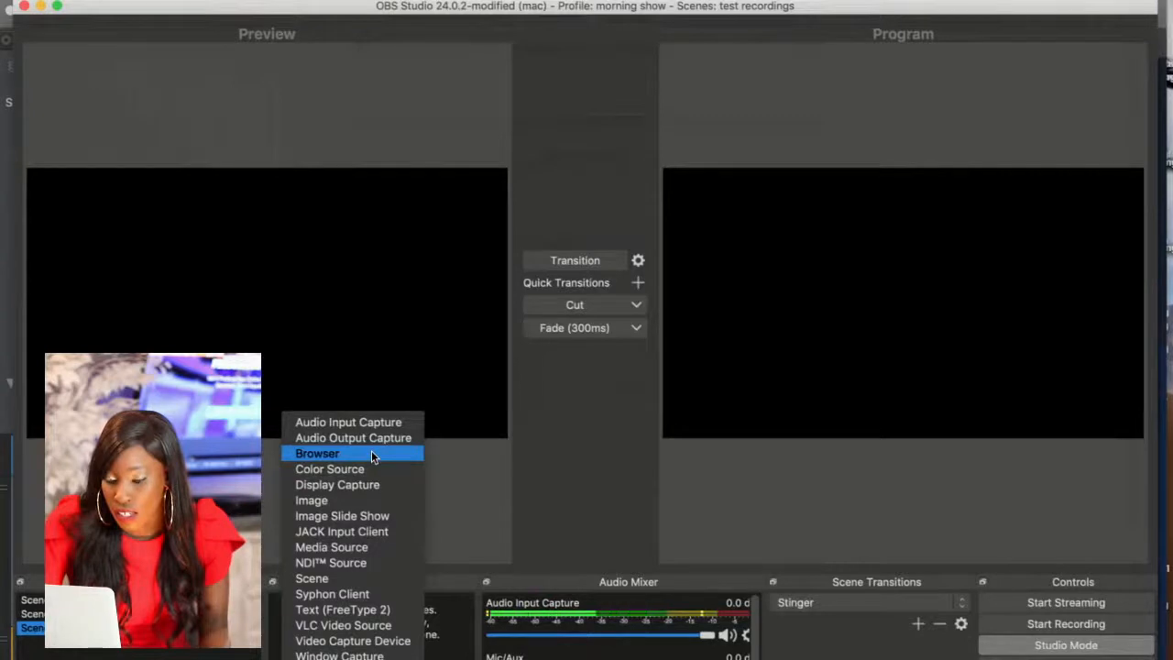
click(371, 500)
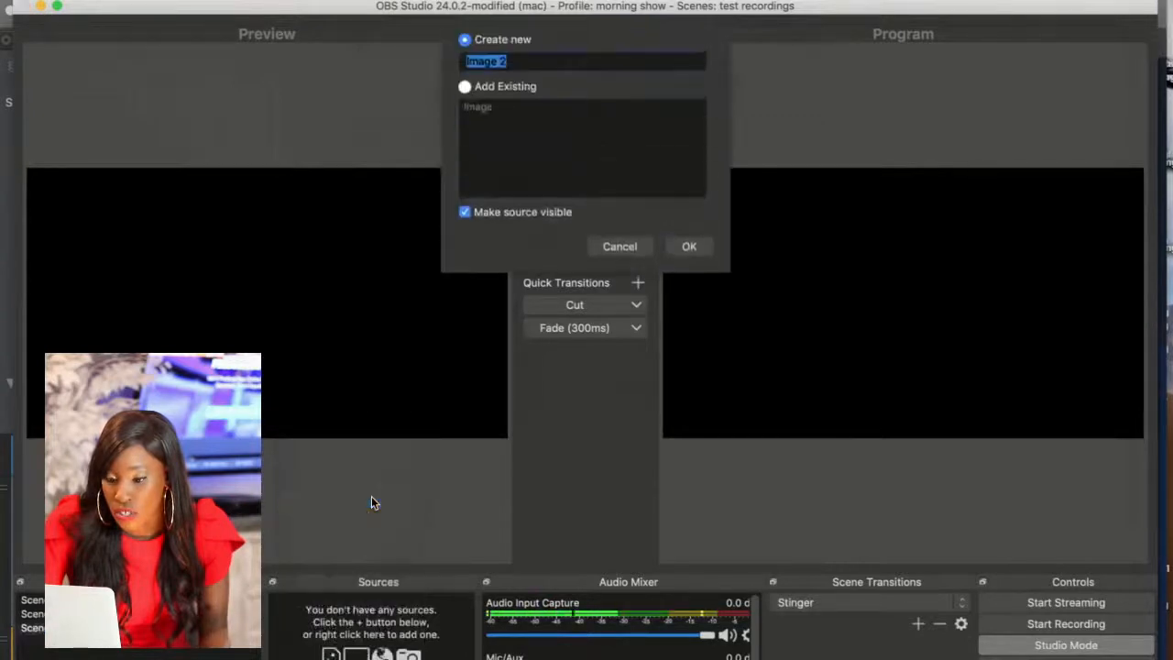
click(689, 246)
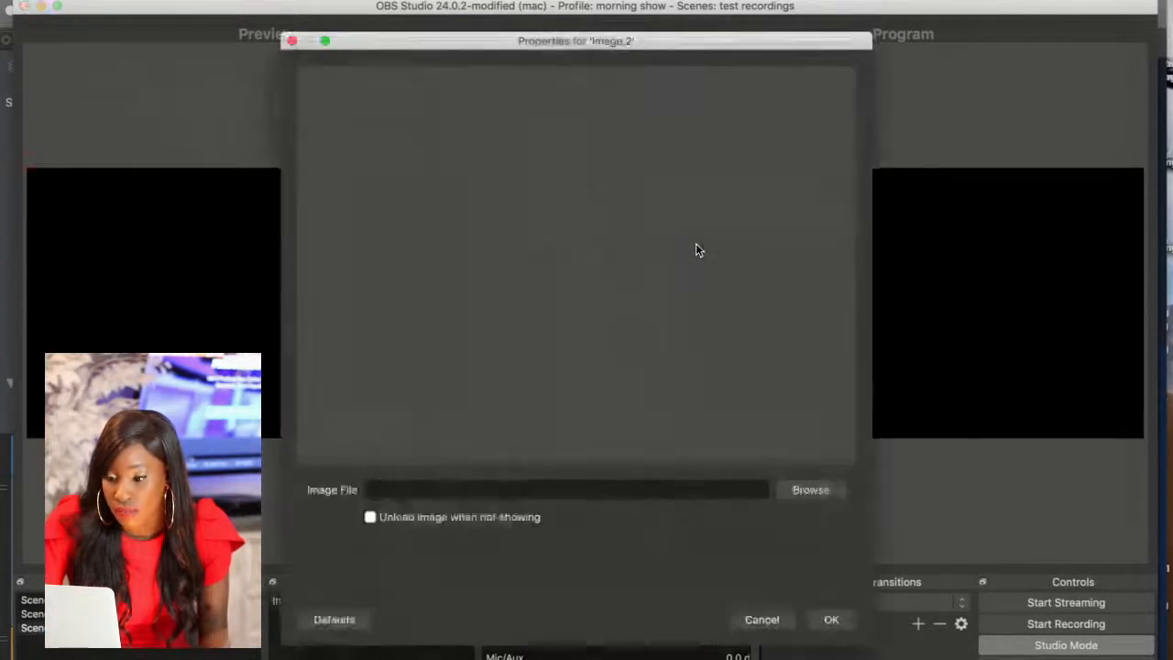
Load the presenter's portrait PNG from the remote producer live show folder into the new image source
click(797, 497)
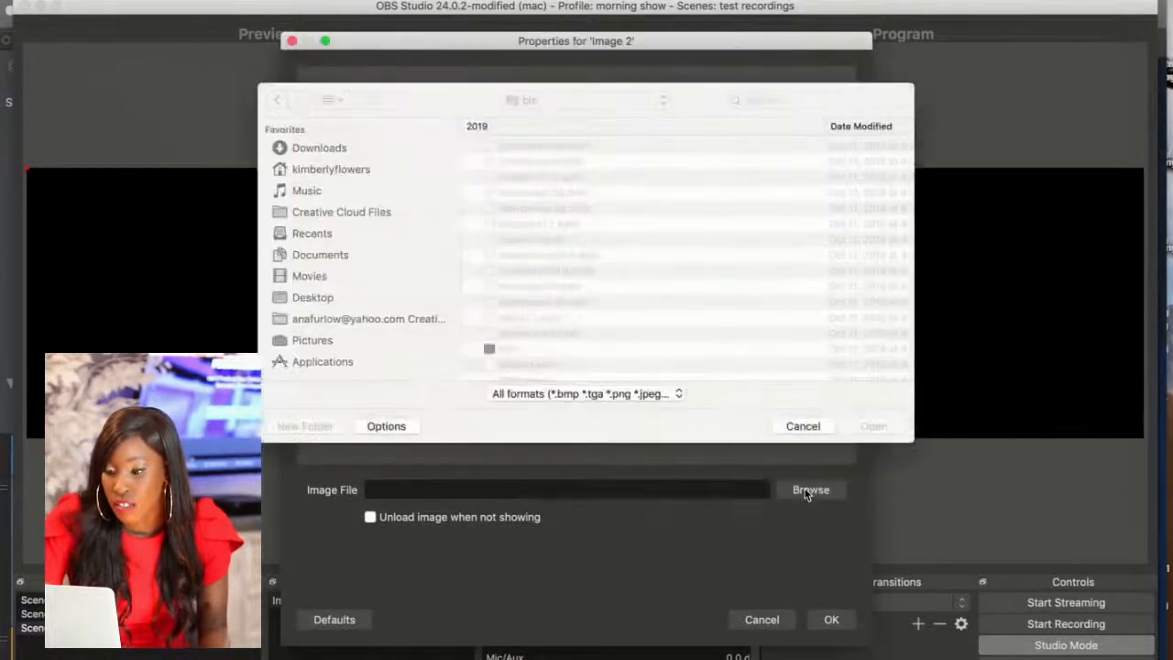
click(634, 104)
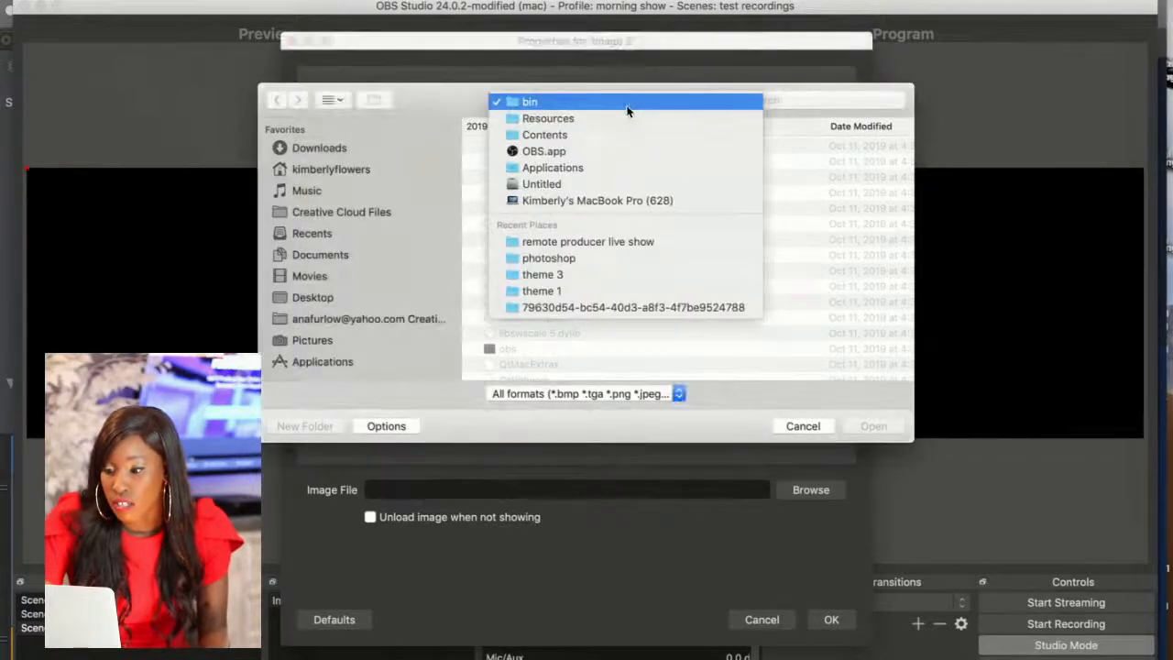
click(566, 242)
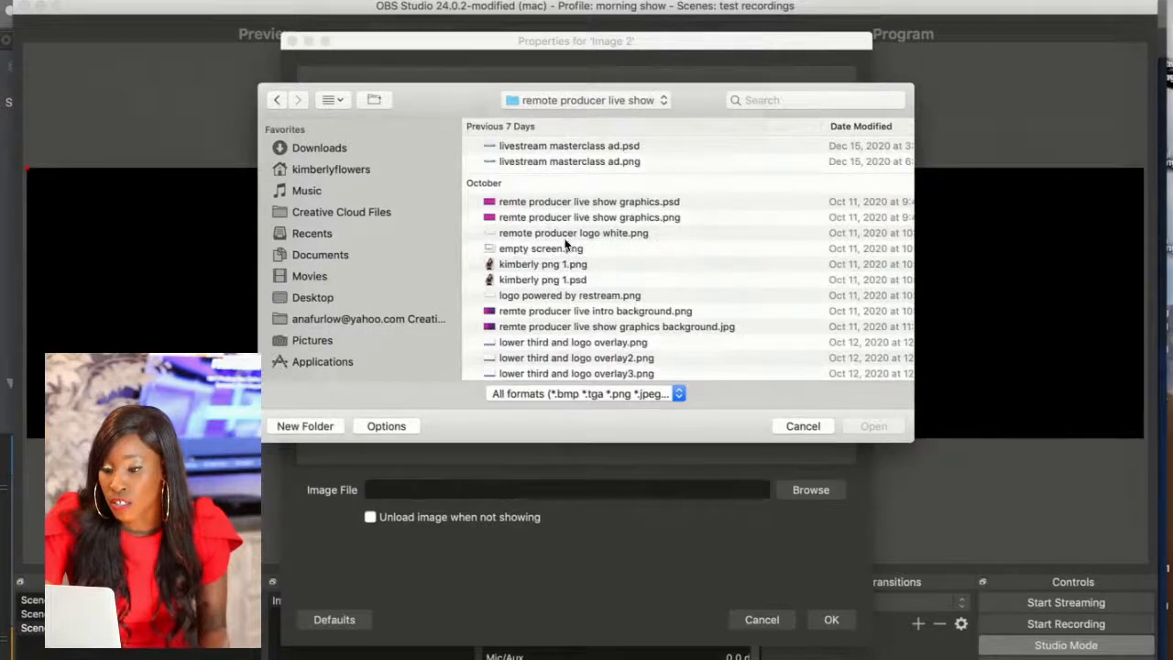
click(544, 265)
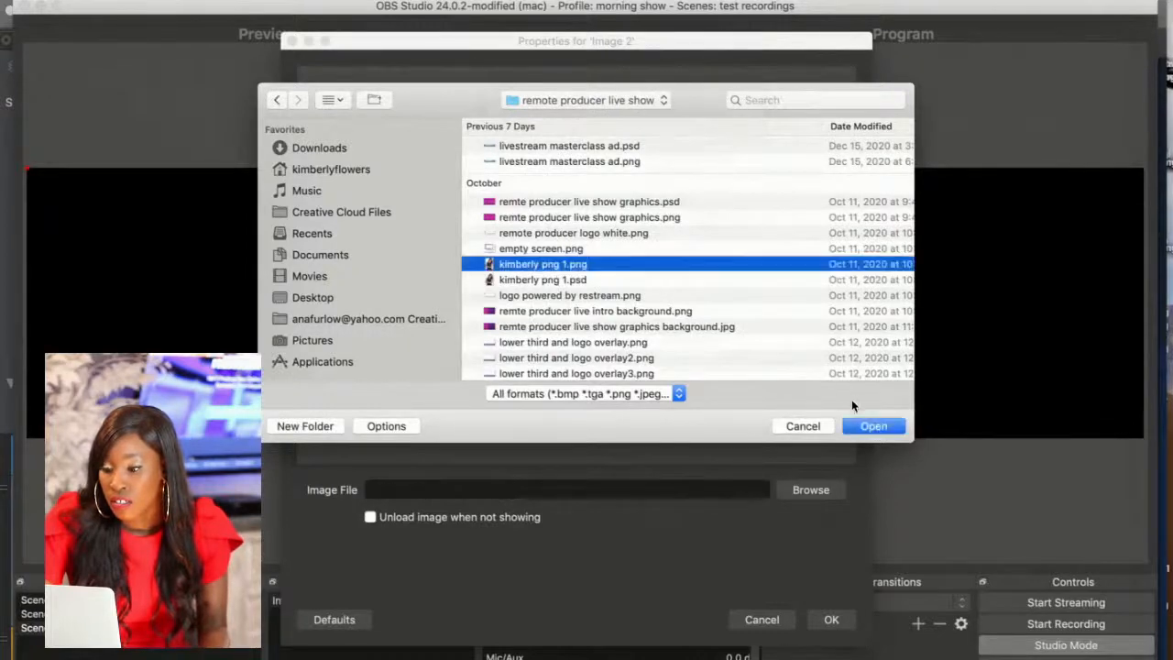
click(863, 428)
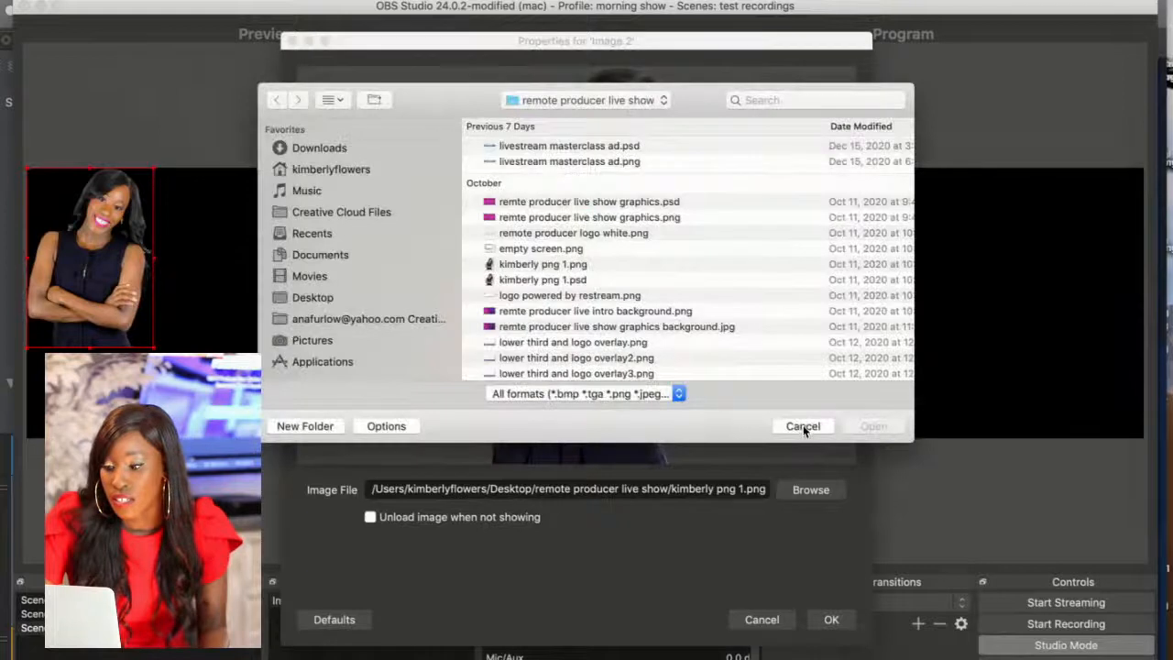
click(803, 427)
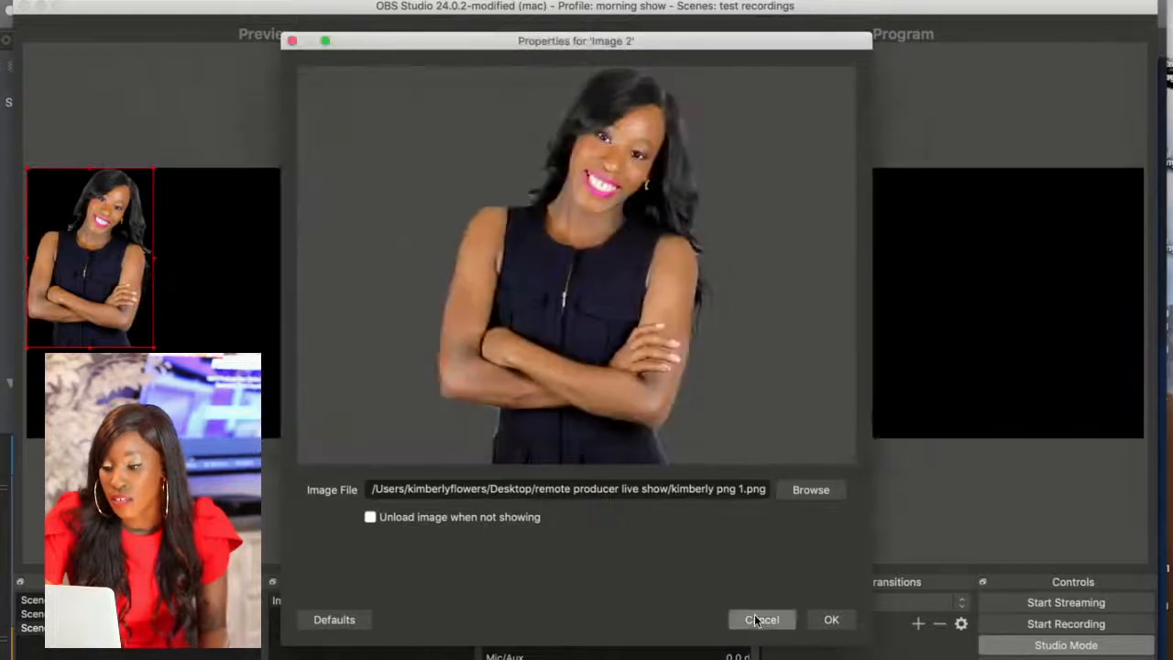
click(831, 620)
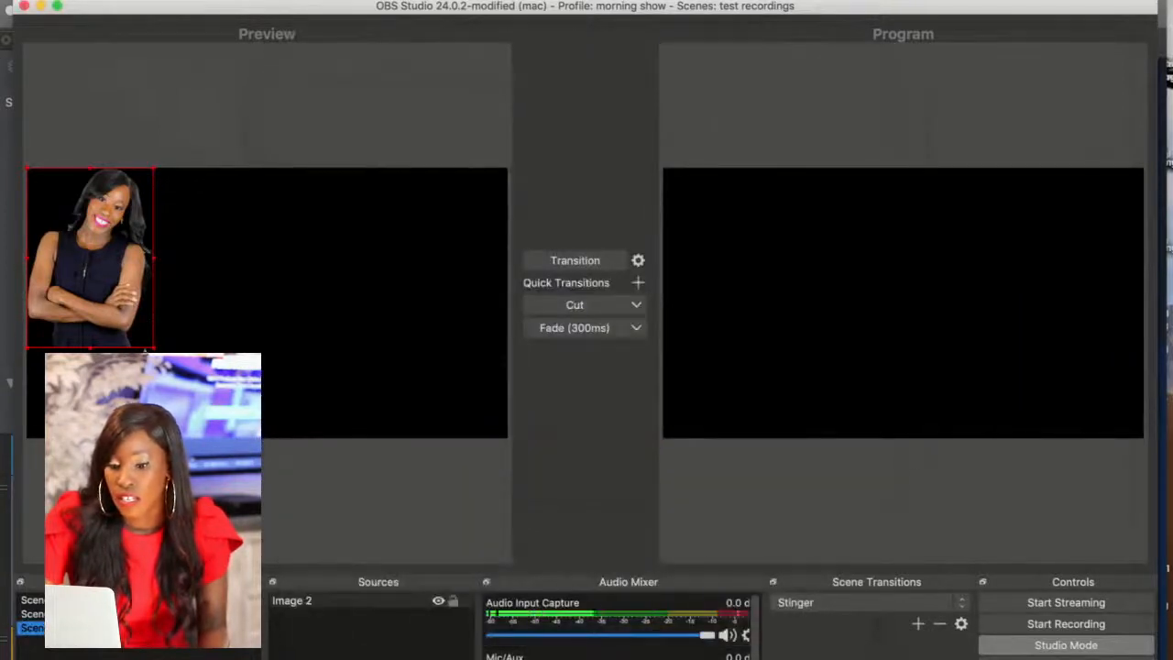
Enlarge the portrait image in the preview until it overflows the canvas's bottom edge, and transition the scene to program
click(155, 351)
drag(156, 350, 242, 473)
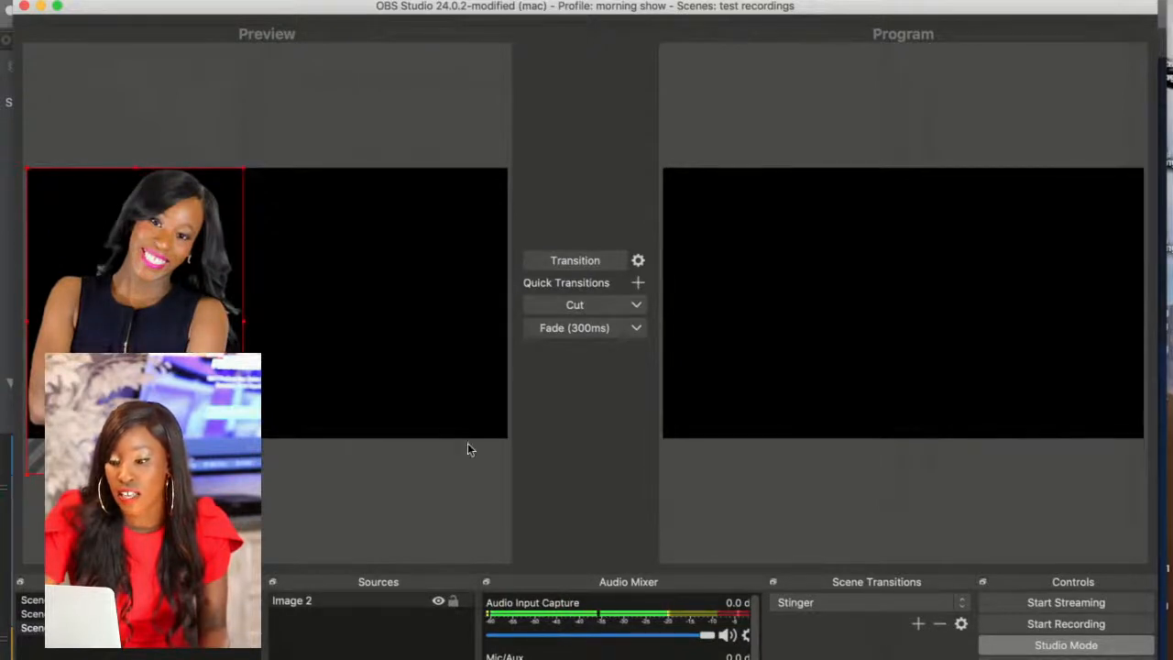
click(583, 263)
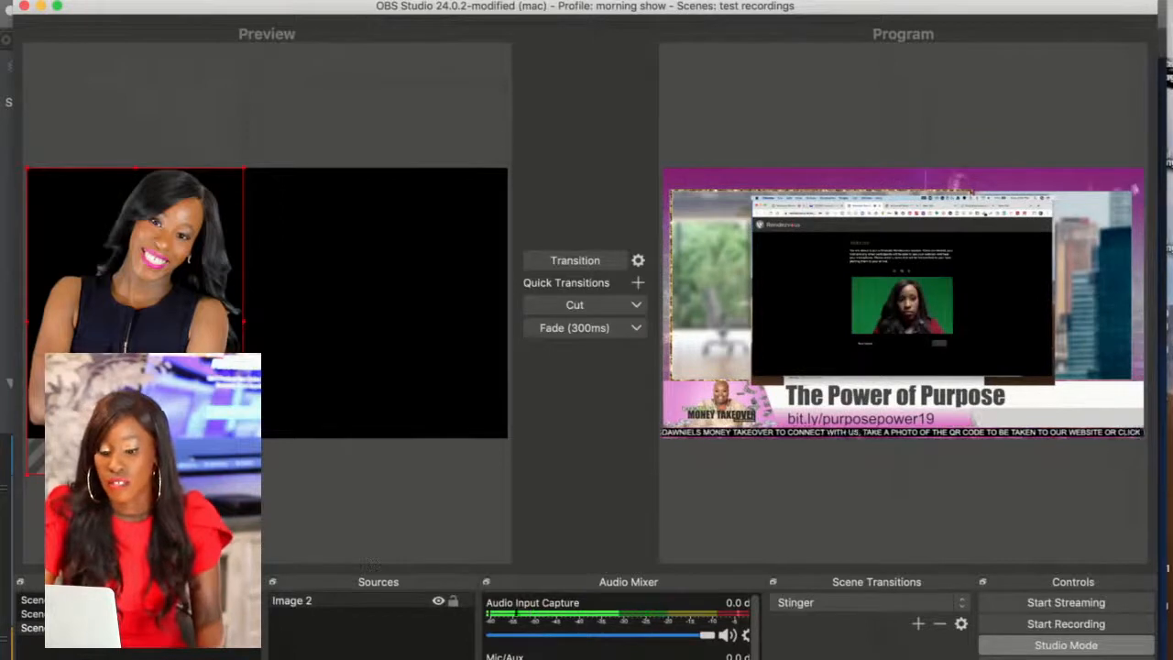
Create a second new image source in the third scene, keeping the suggested name Image 3
click(57, 628)
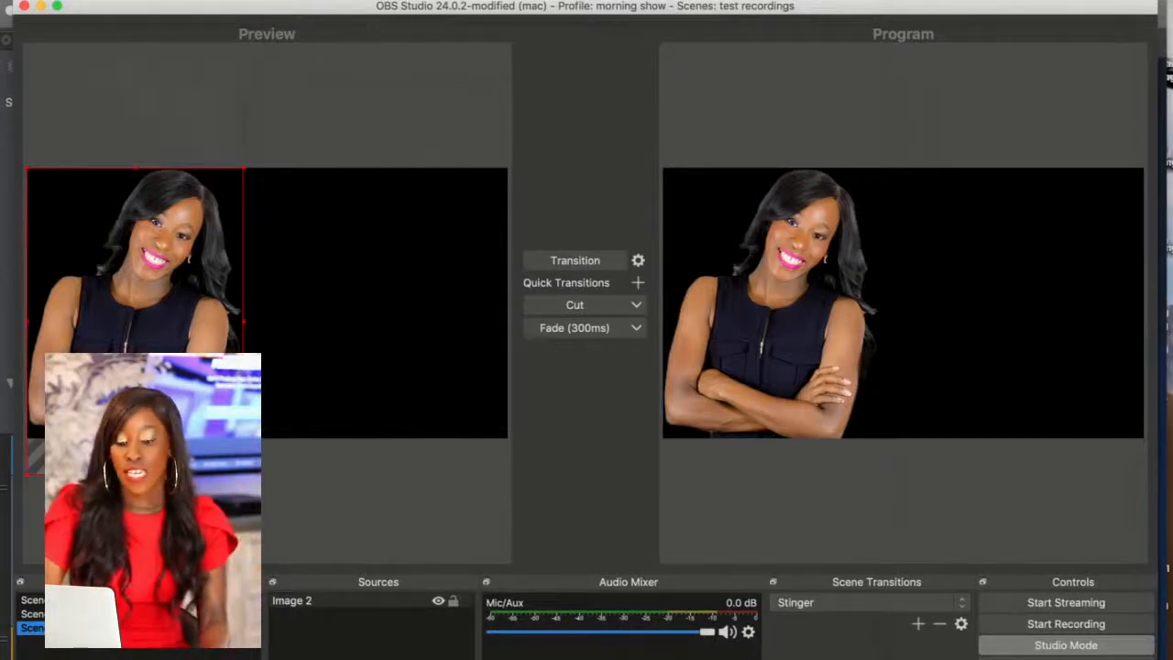
click(280, 656)
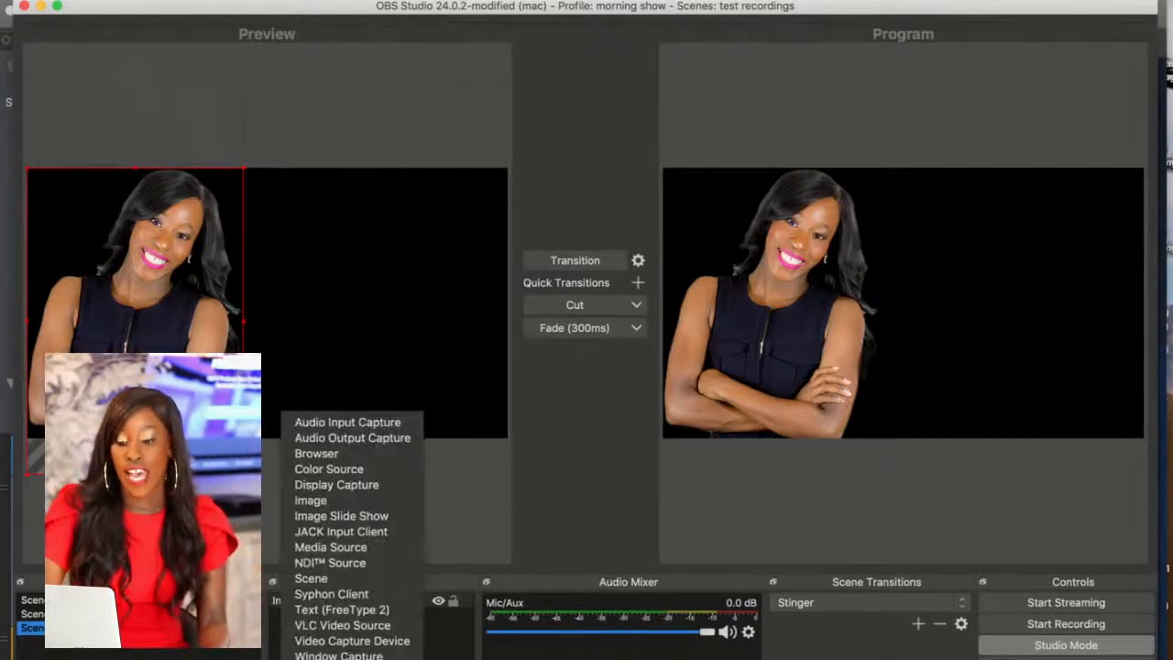
click(394, 500)
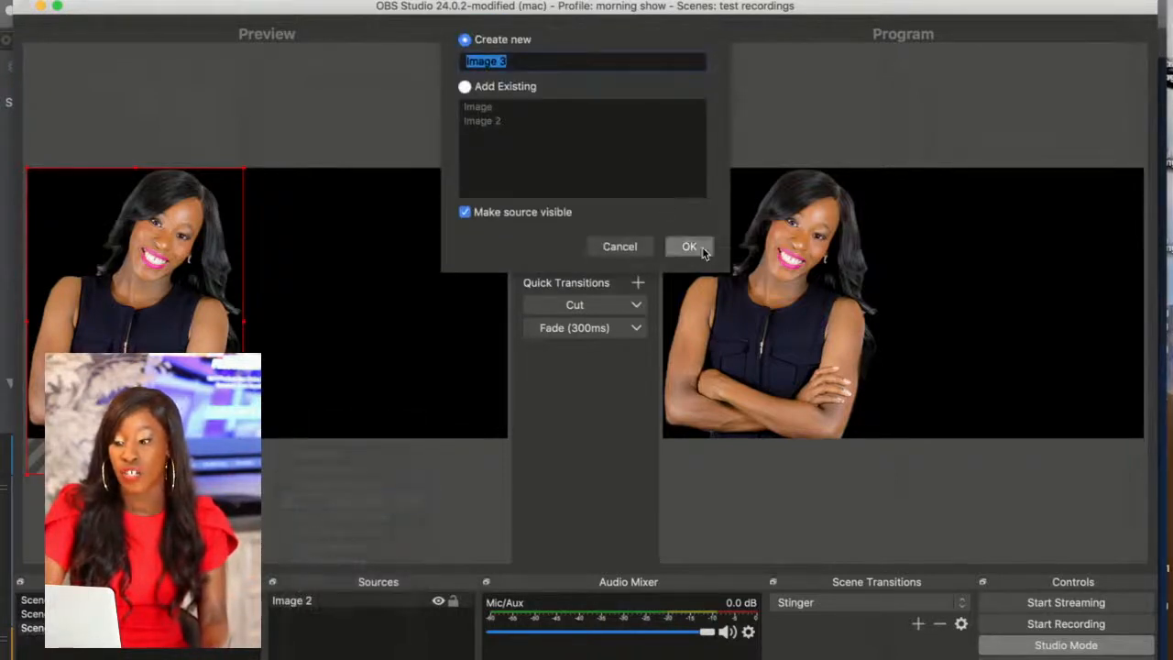
click(702, 247)
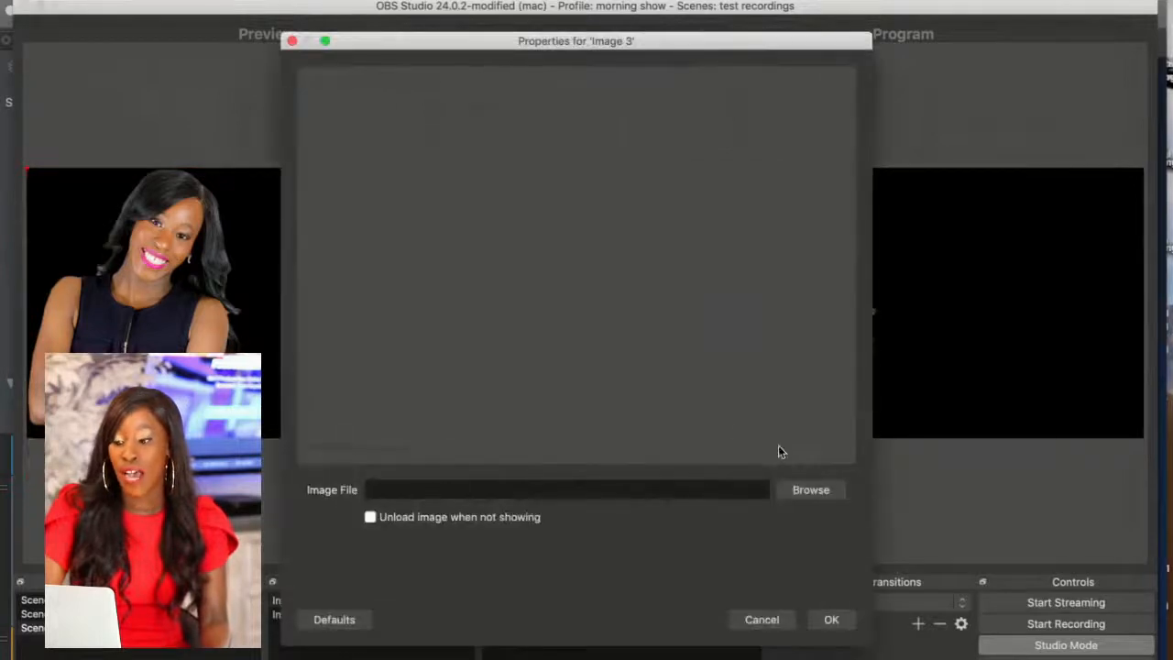
Load "remte producer live show graphics.png" from the remote producer live show folder into the Image 3 source
click(815, 490)
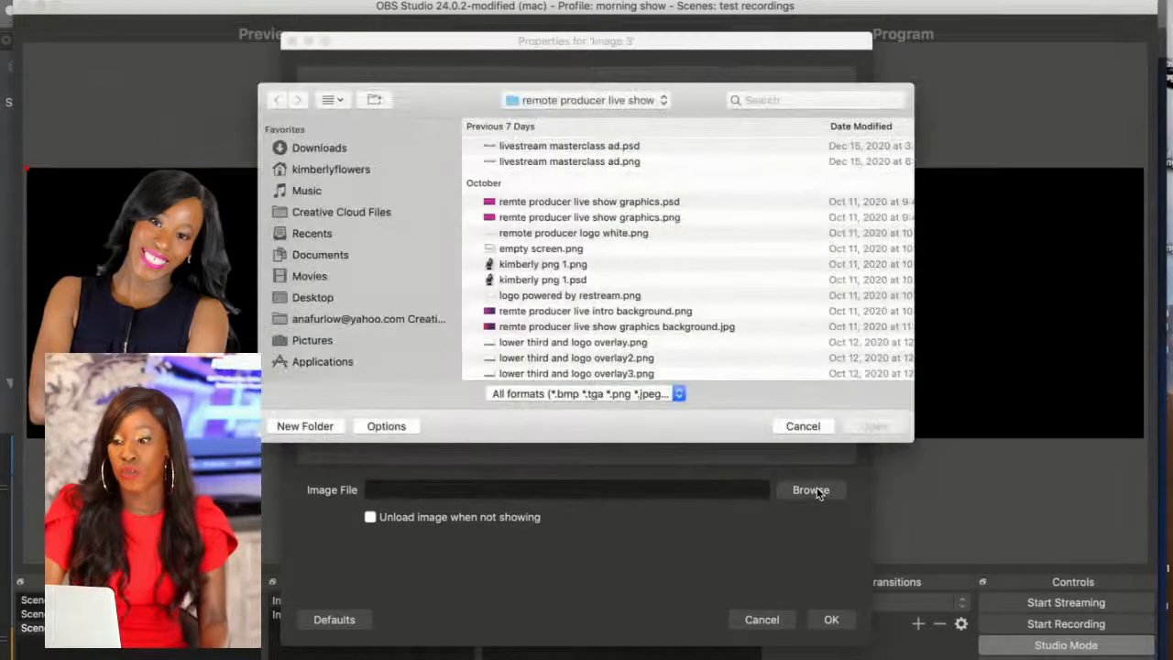
click(542, 218)
click(873, 425)
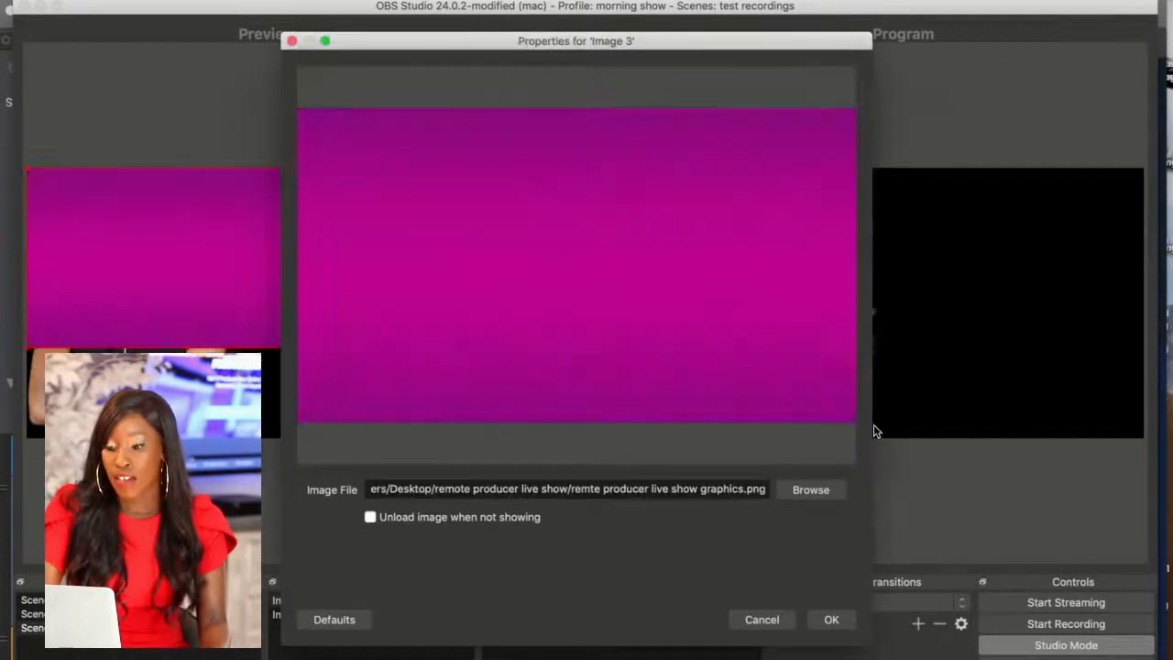
click(834, 620)
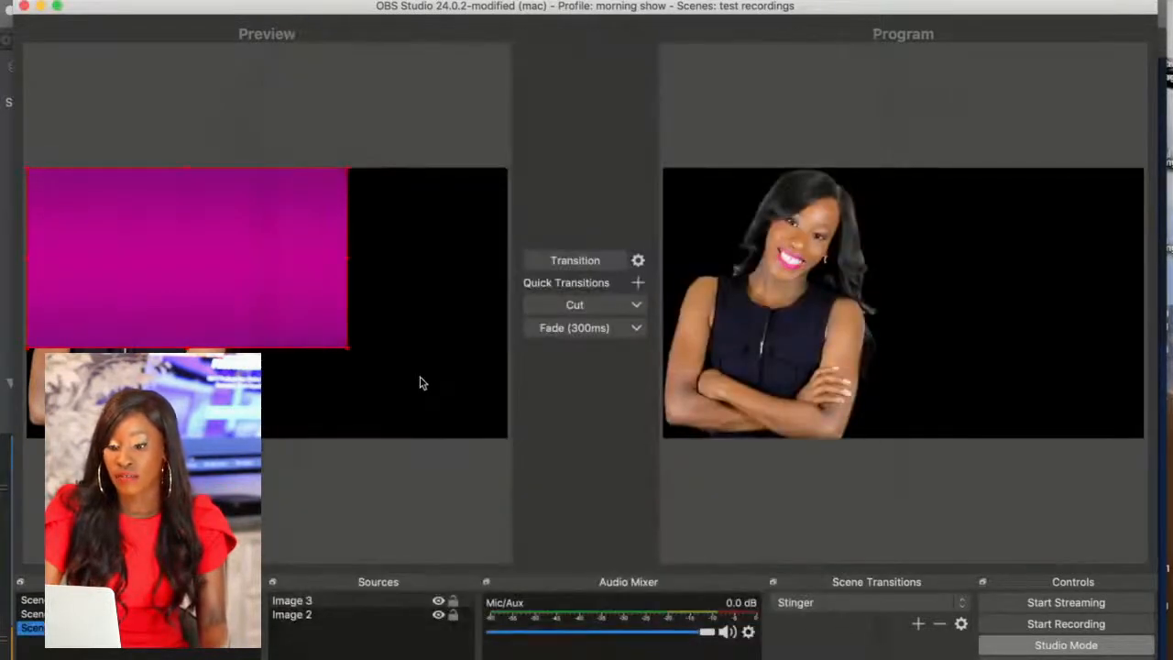
Enlarge the purple background image to fill the preview canvas and move it beneath the portrait in the source order
drag(350, 348, 489, 445)
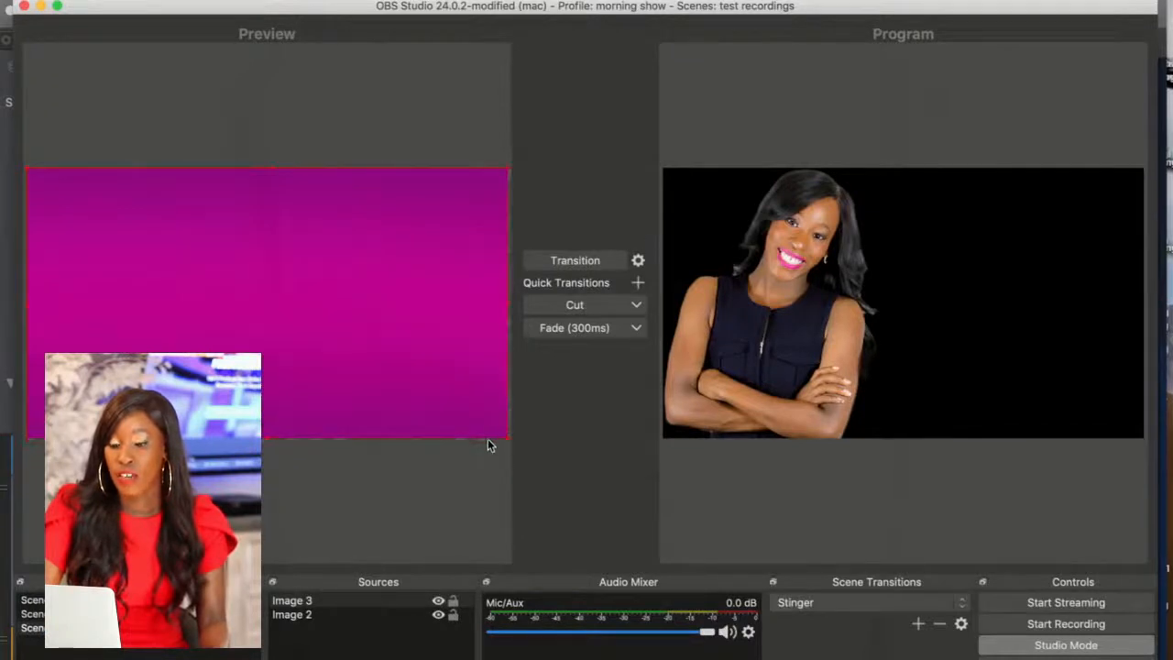
click(363, 603)
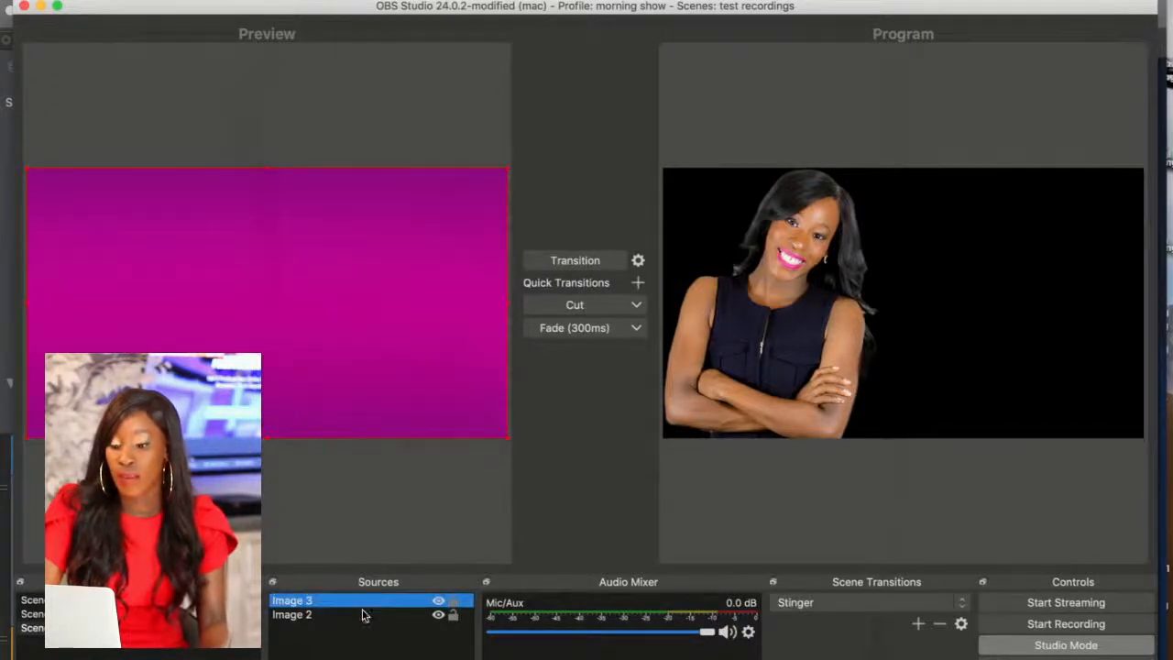
drag(363, 615, 362, 628)
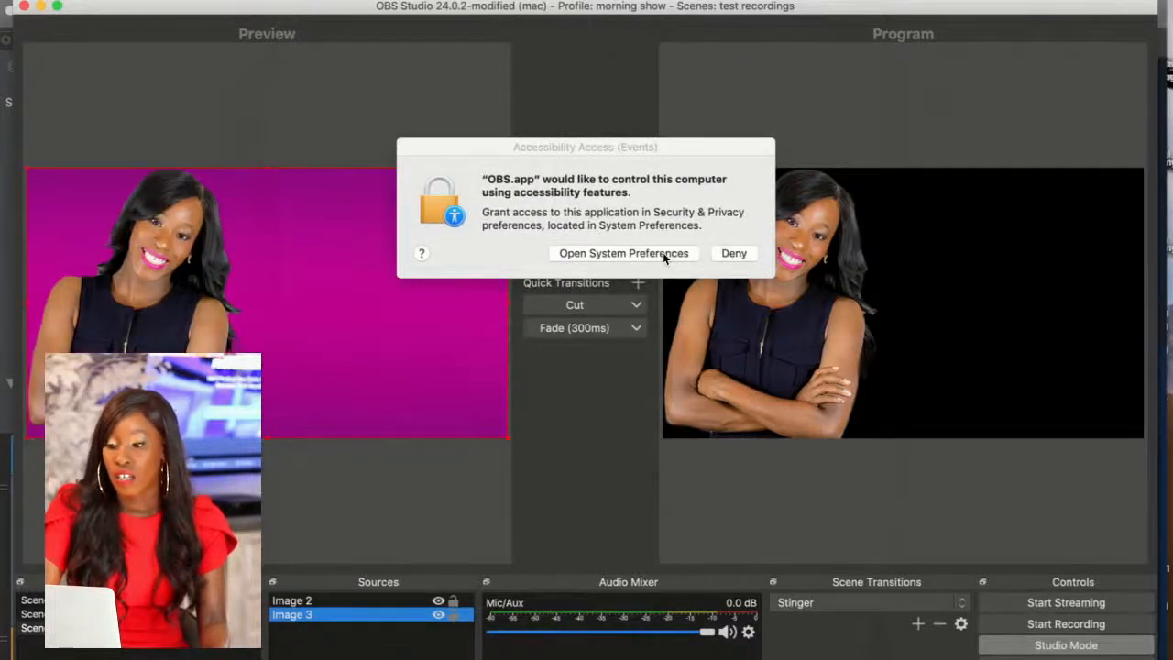
Deny the accessibility access request and transition the portrait-and-background scene to program
click(733, 254)
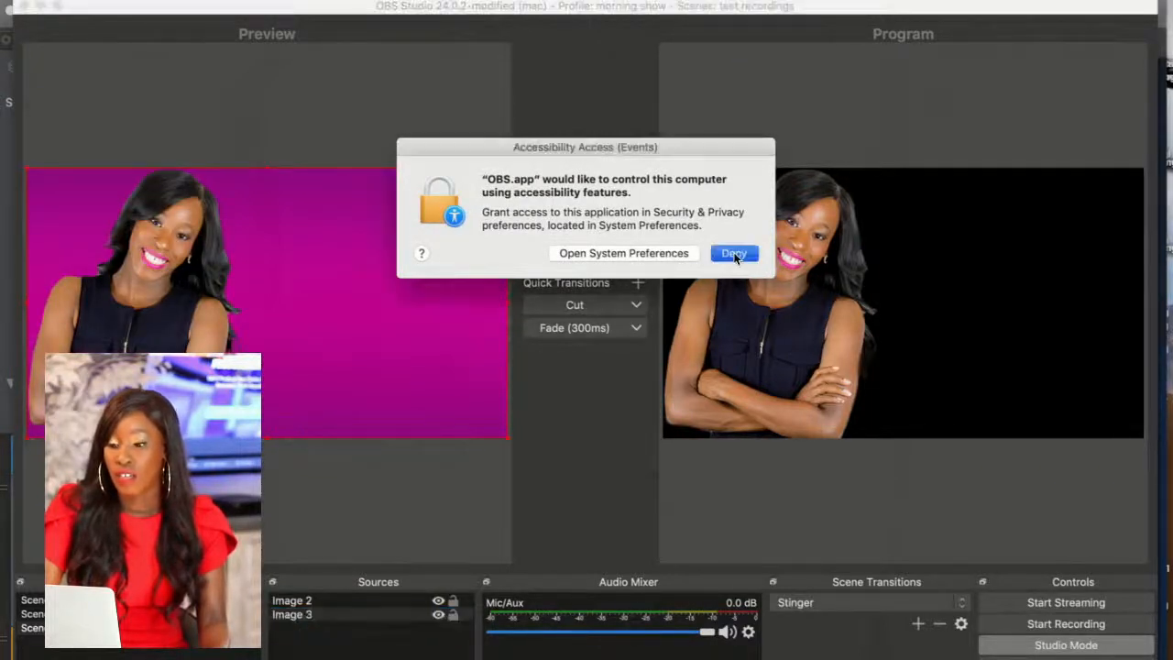
click(616, 261)
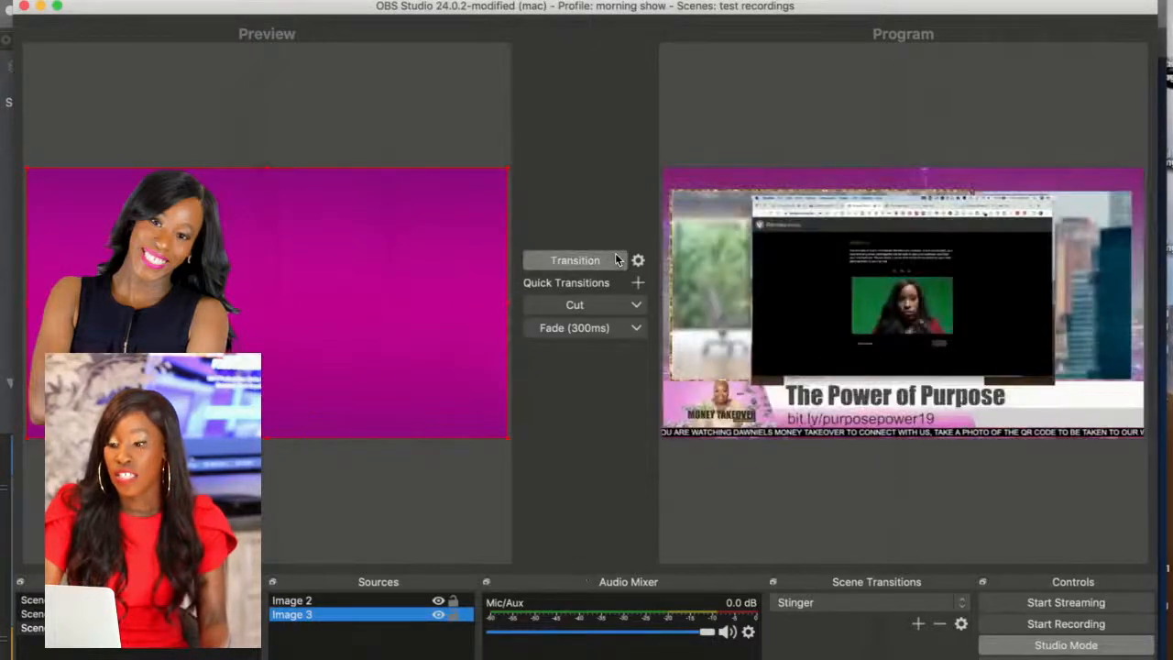
click(616, 260)
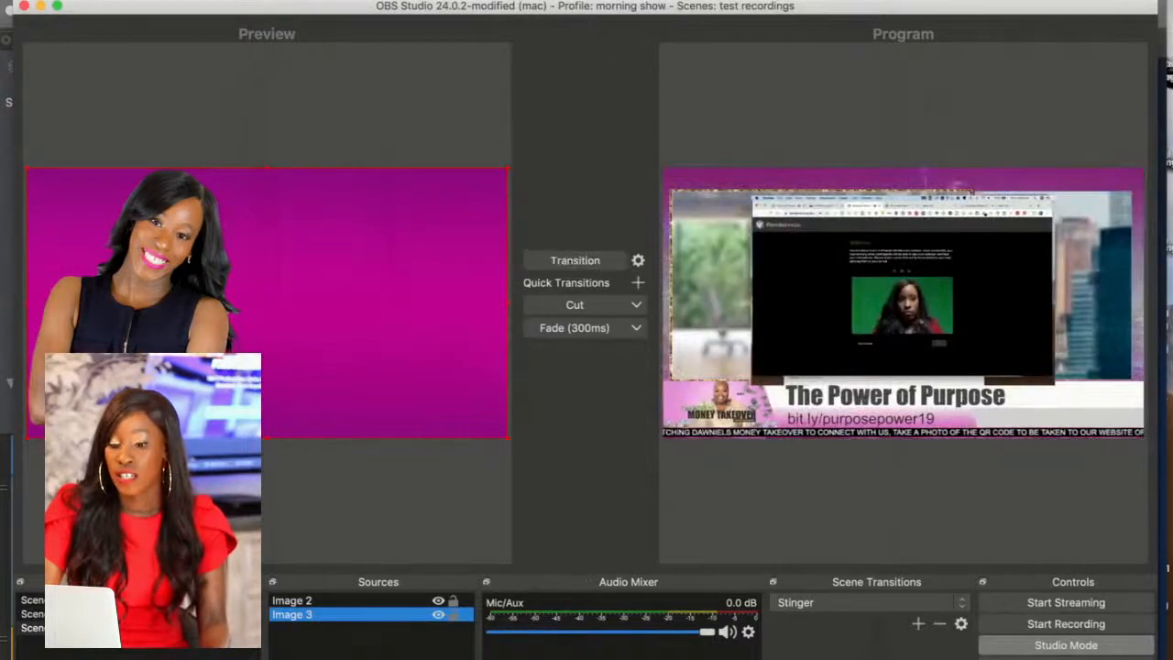
click(110, 628)
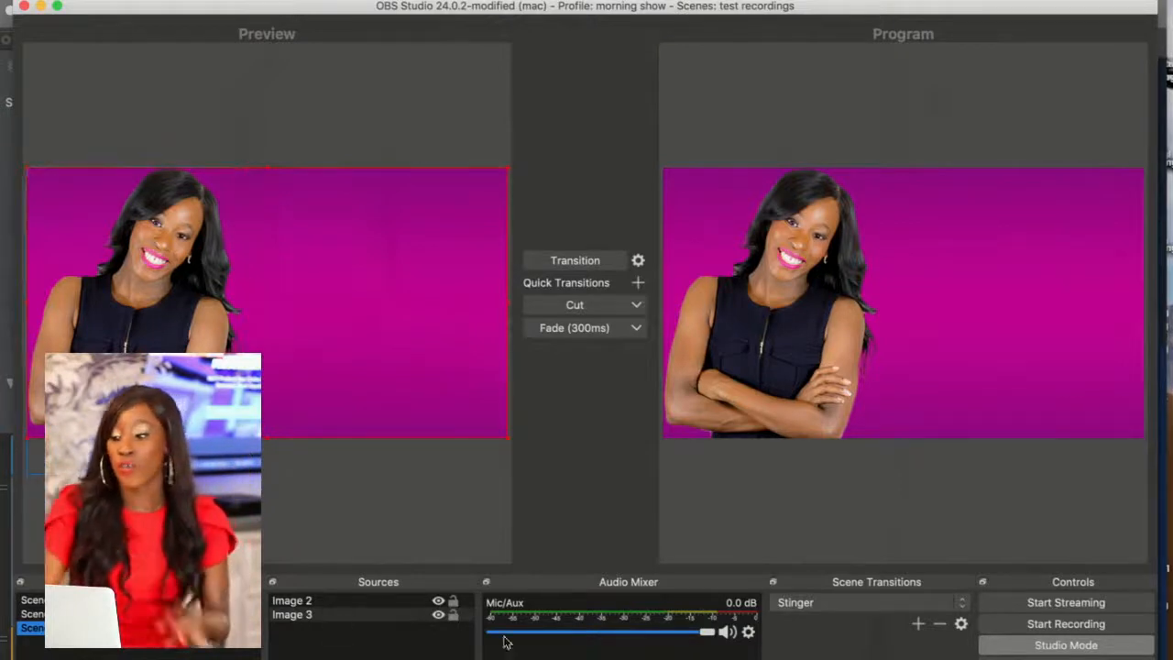
Review the General, Output and Stream settings in OBS Studio and close them without changes
click(1056, 646)
click(1056, 646)
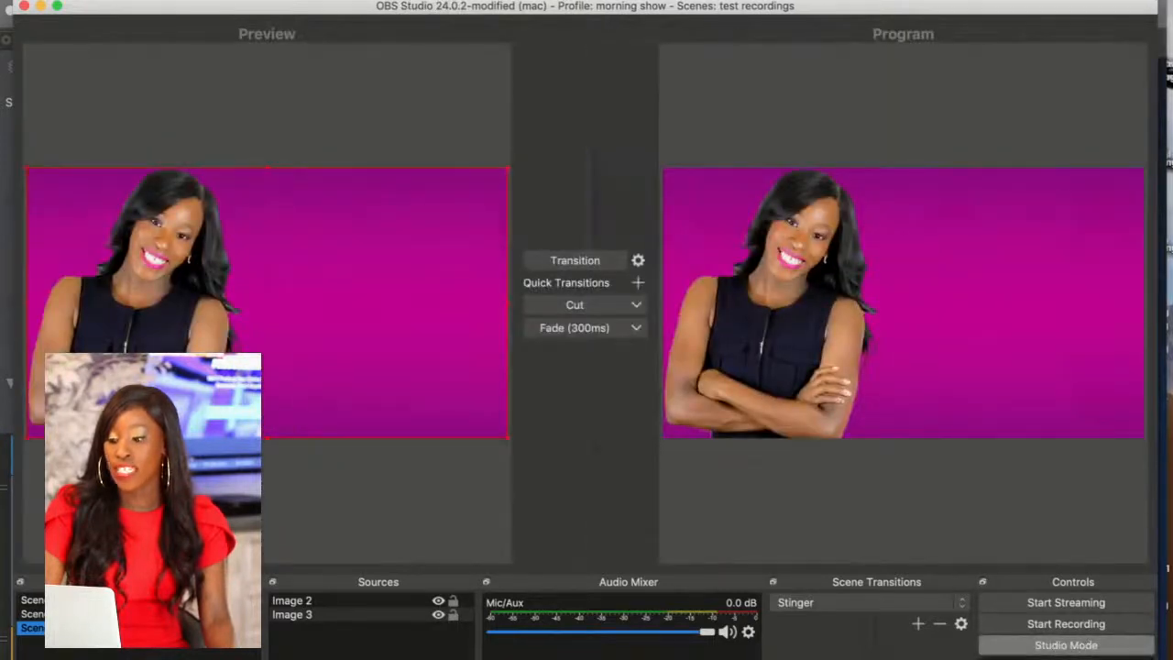
key(super+comma)
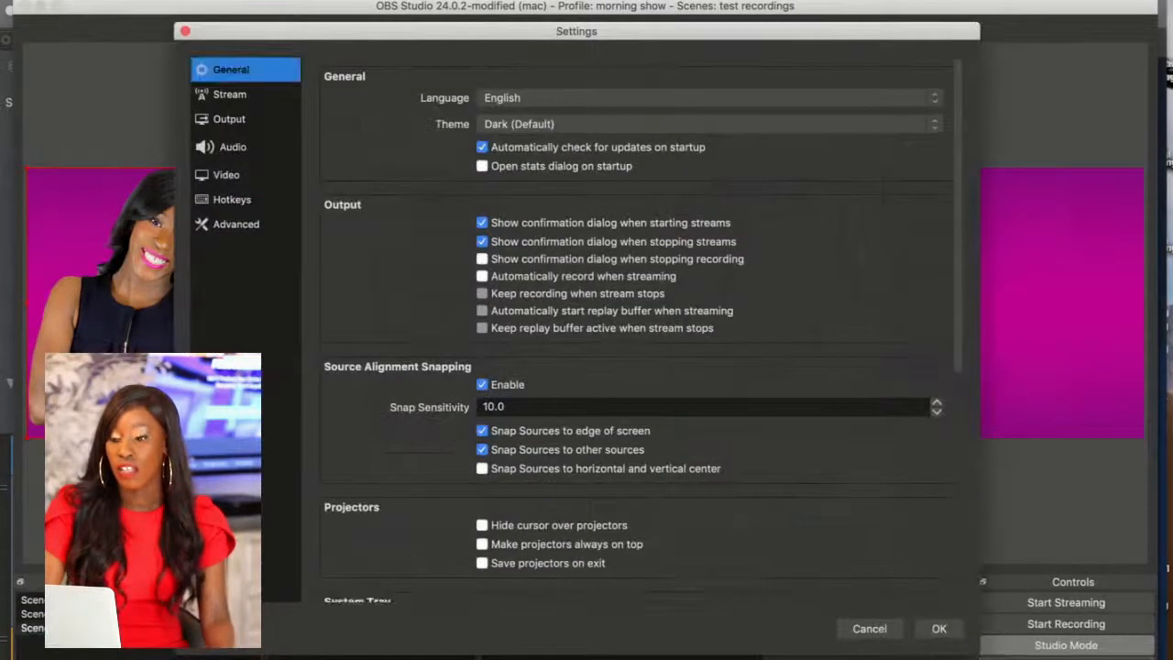
click(561, 653)
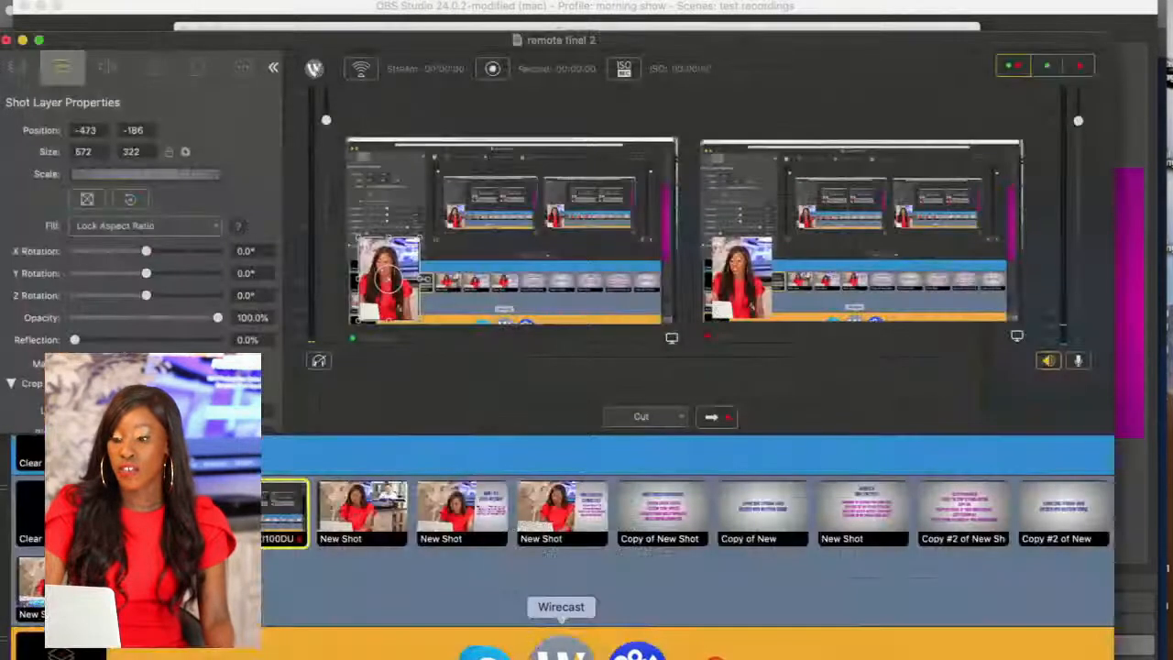
click(1146, 502)
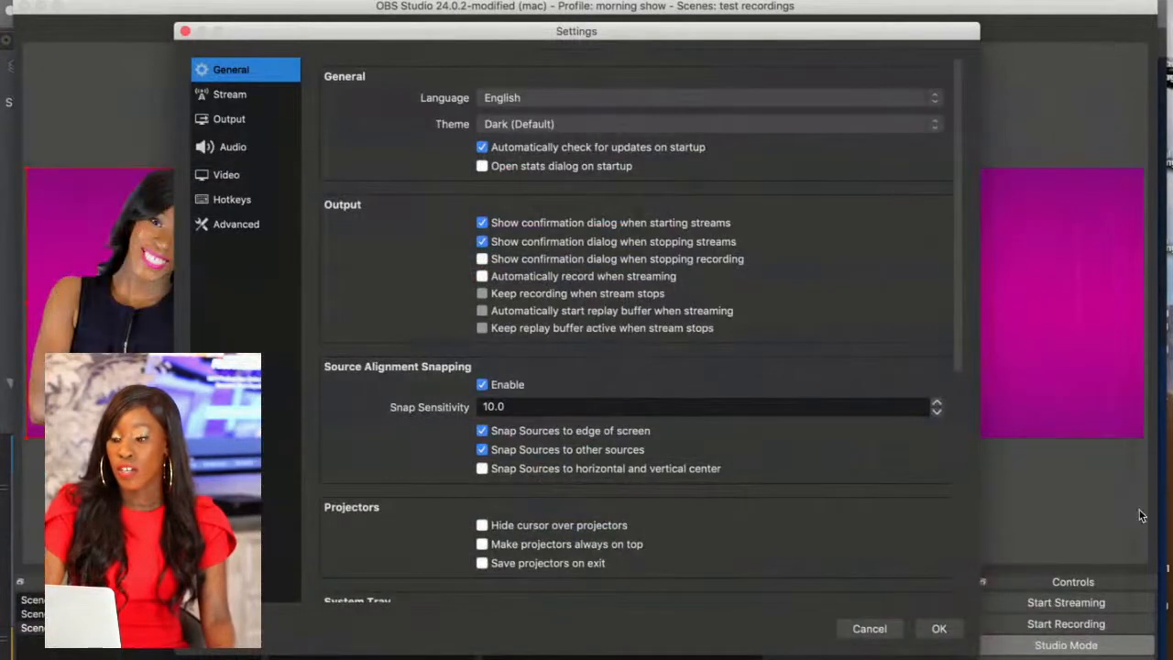
click(220, 120)
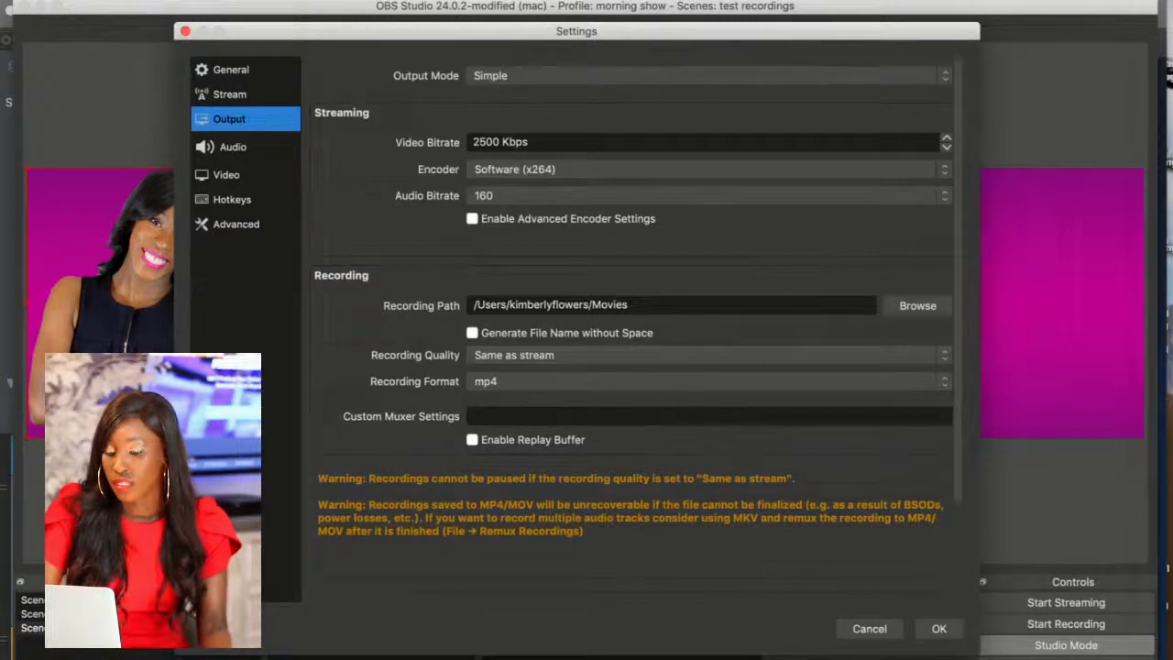
mouse_move(302, 646)
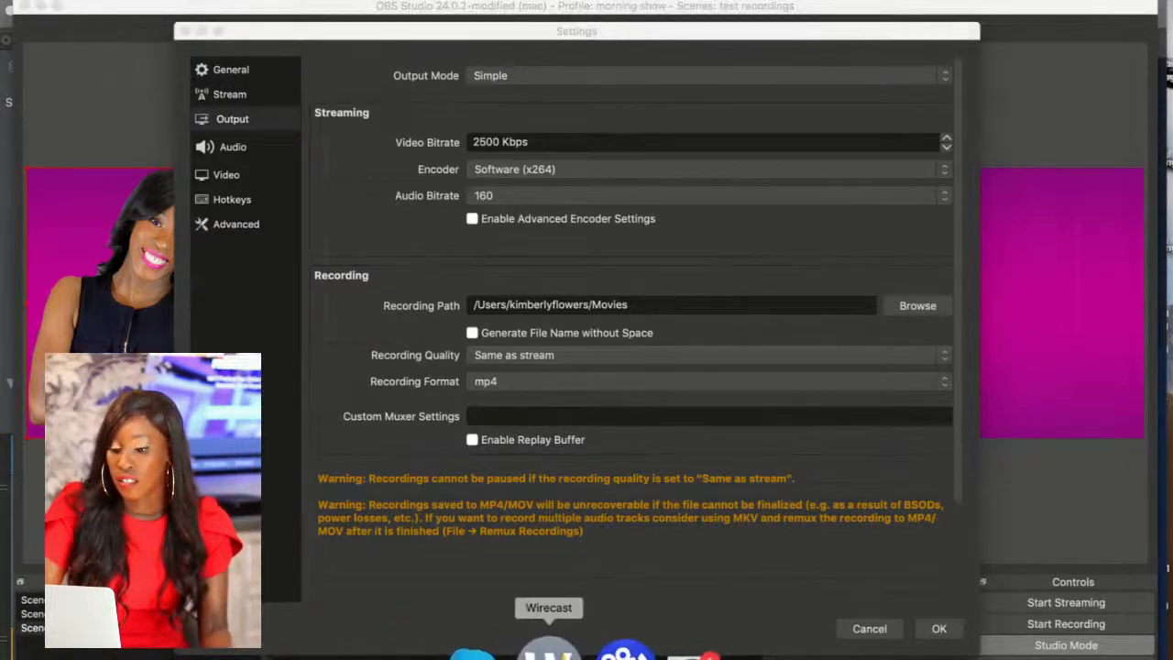
click(548, 652)
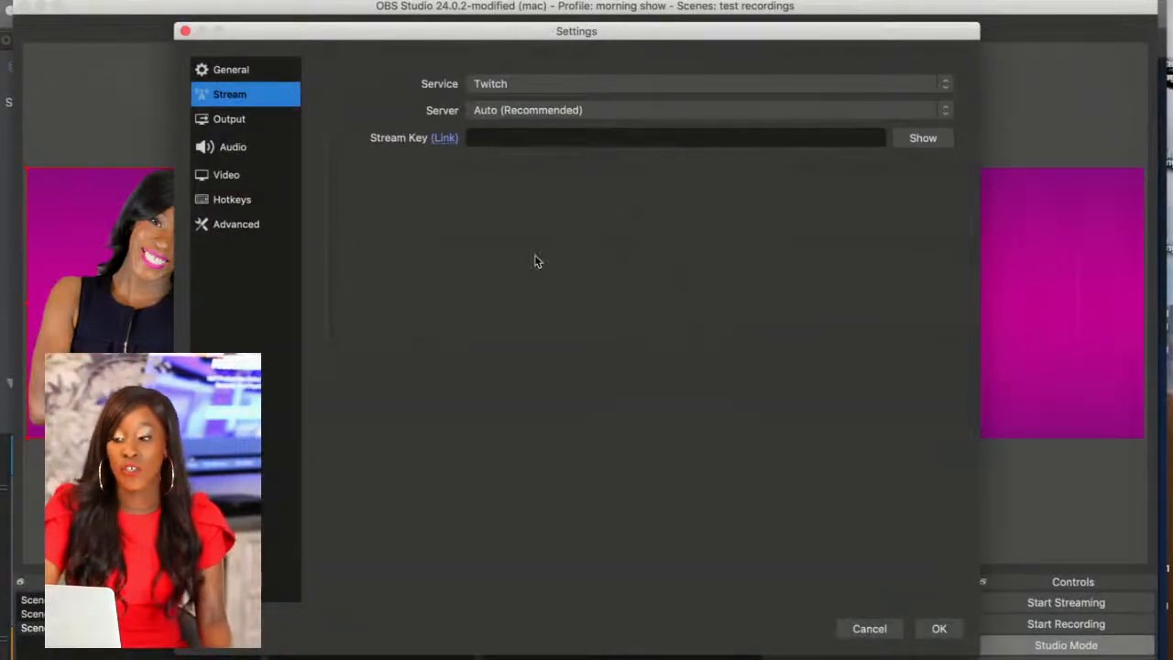
key(Escape)
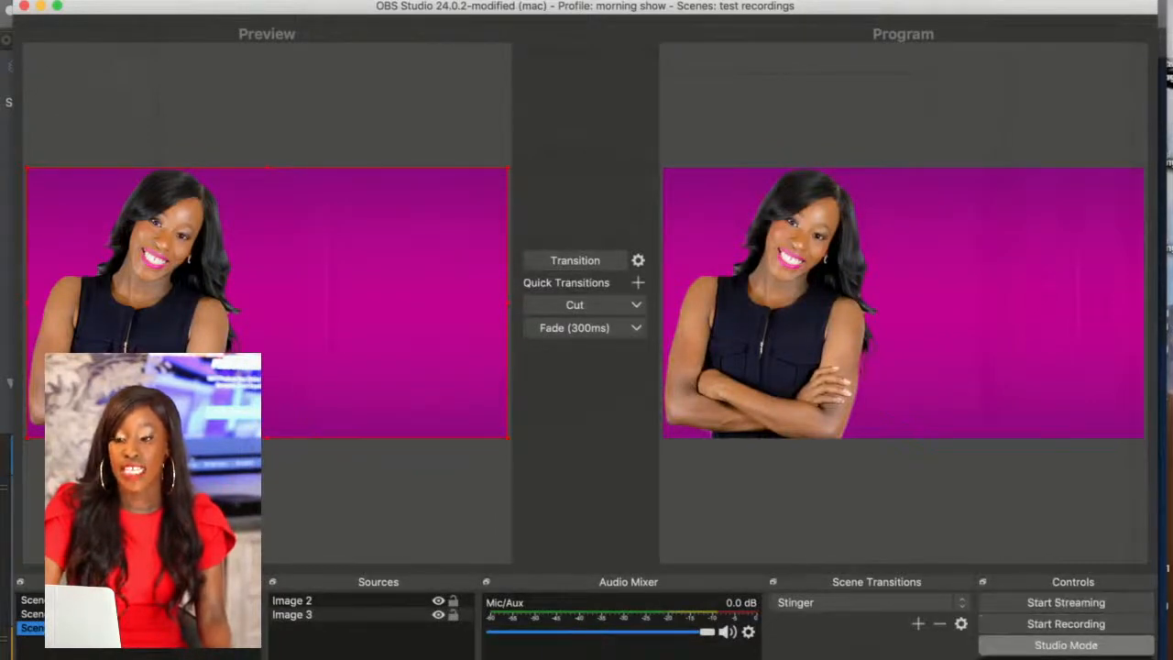
Set the streaming service to Restream.io in the stream settings, keeping the server on Autodetect
click(1066, 659)
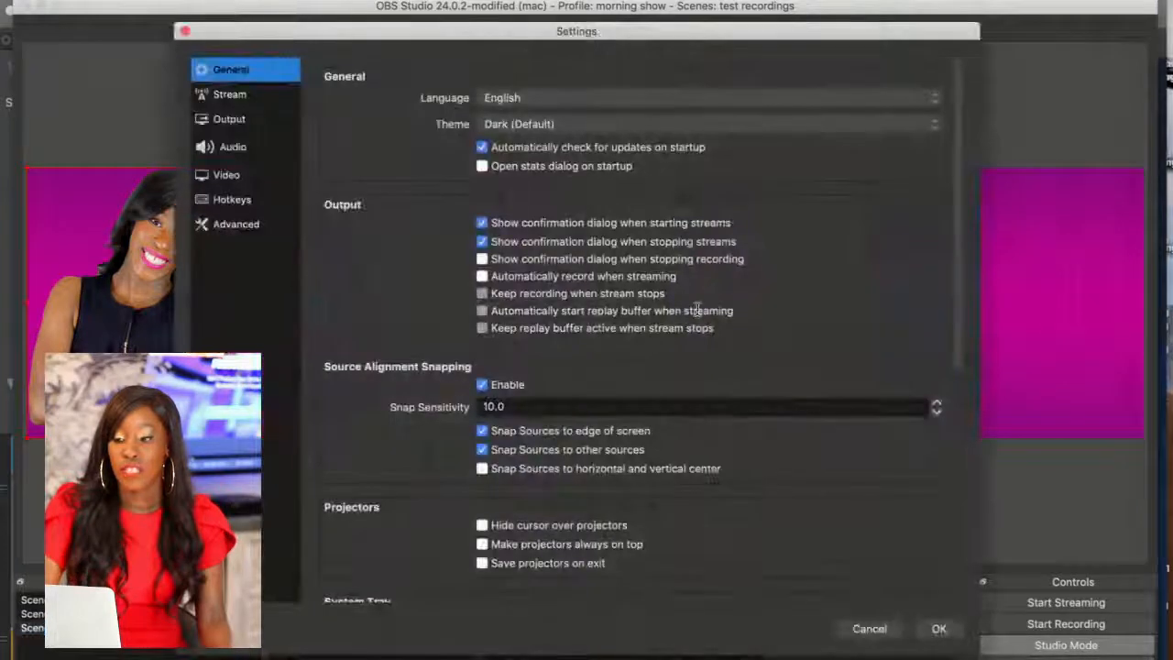
click(236, 95)
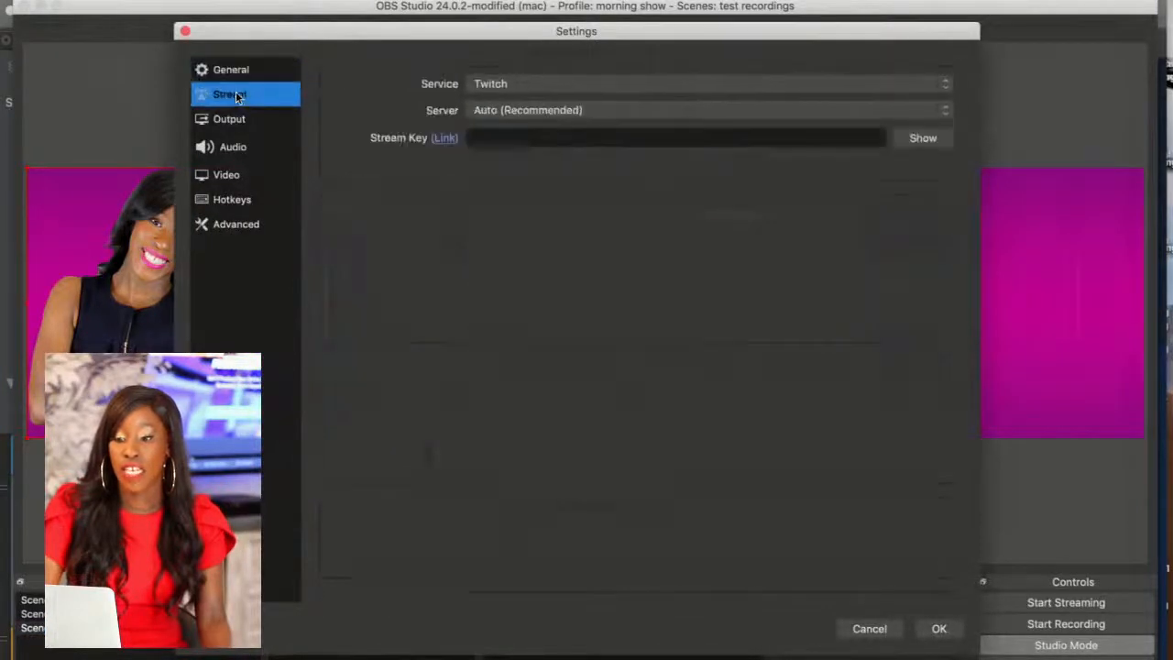
click(651, 83)
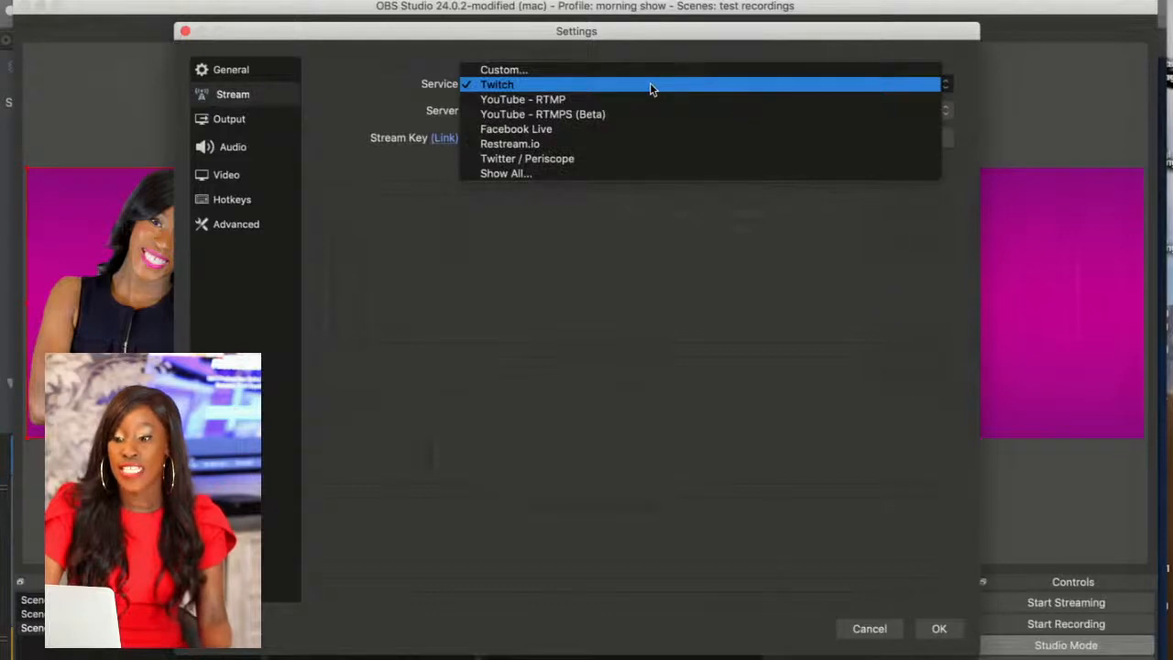
click(617, 145)
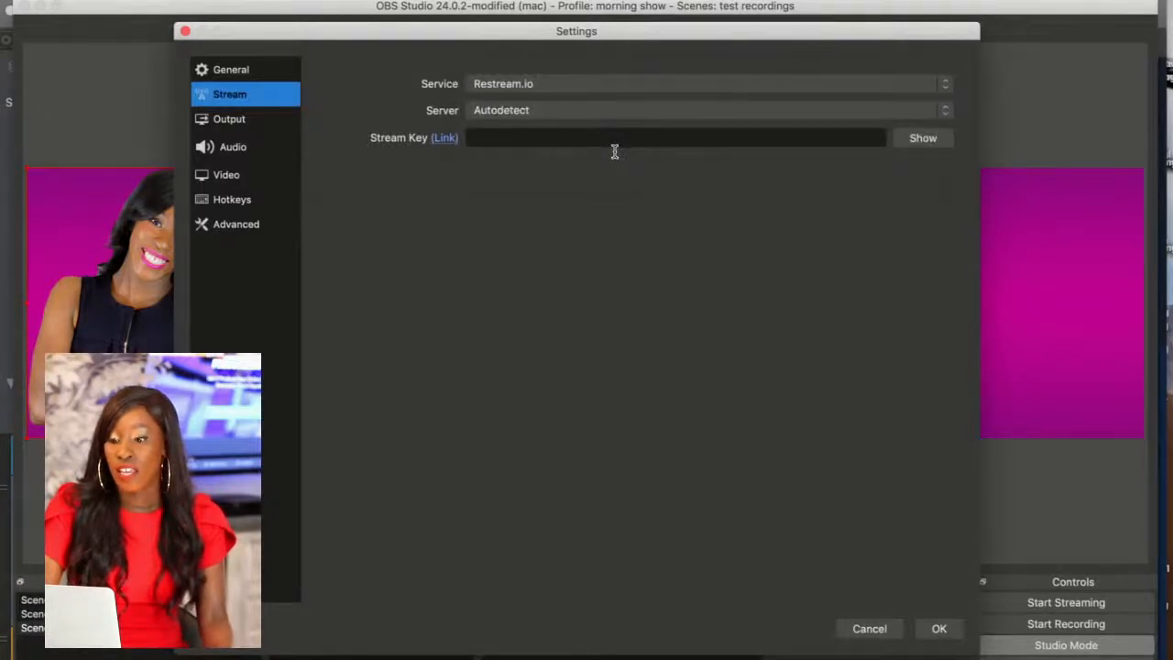
click(662, 114)
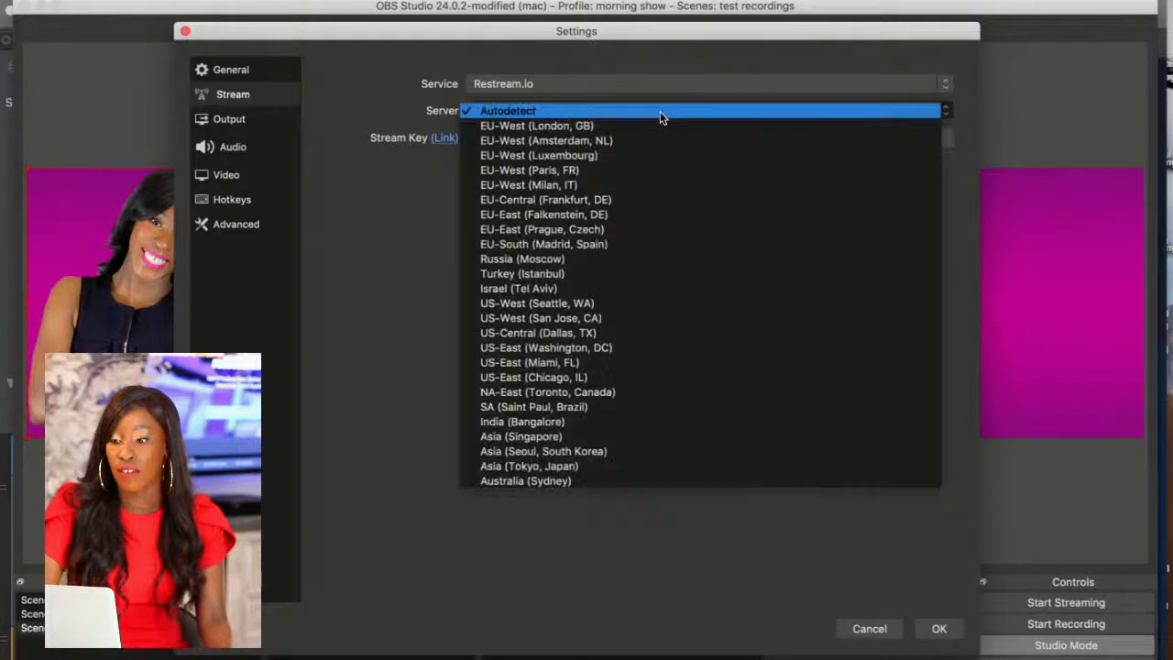
click(662, 114)
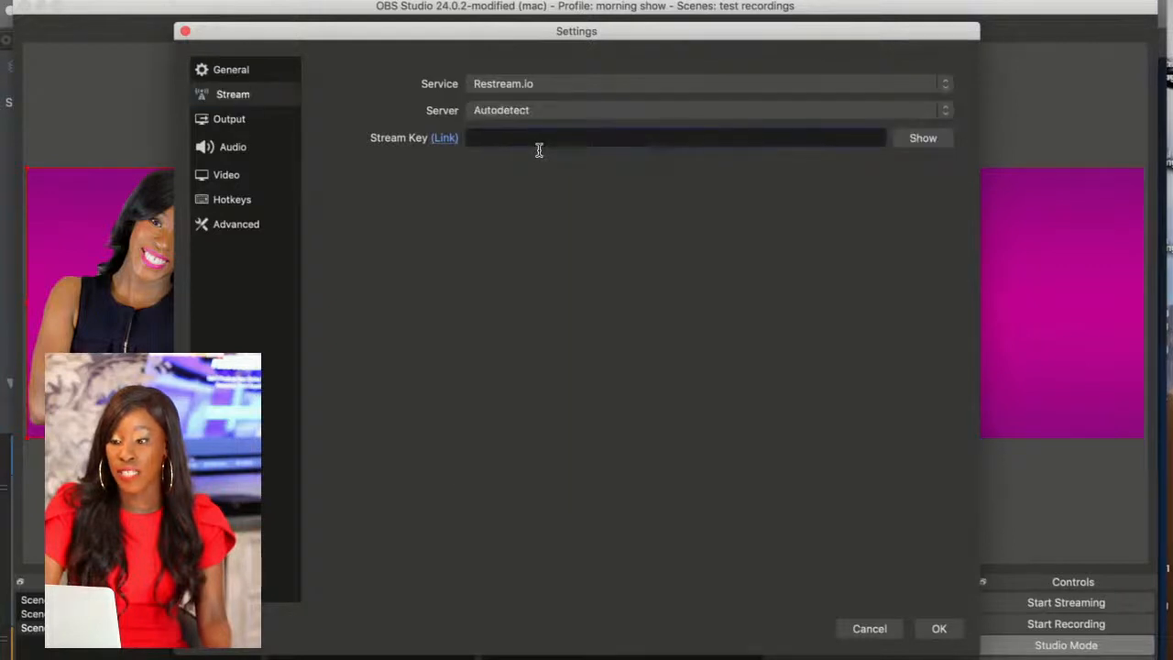
Switch to the Restream dashboard in the browser and copy the stream key from its RTMP streaming settings
click(1159, 29)
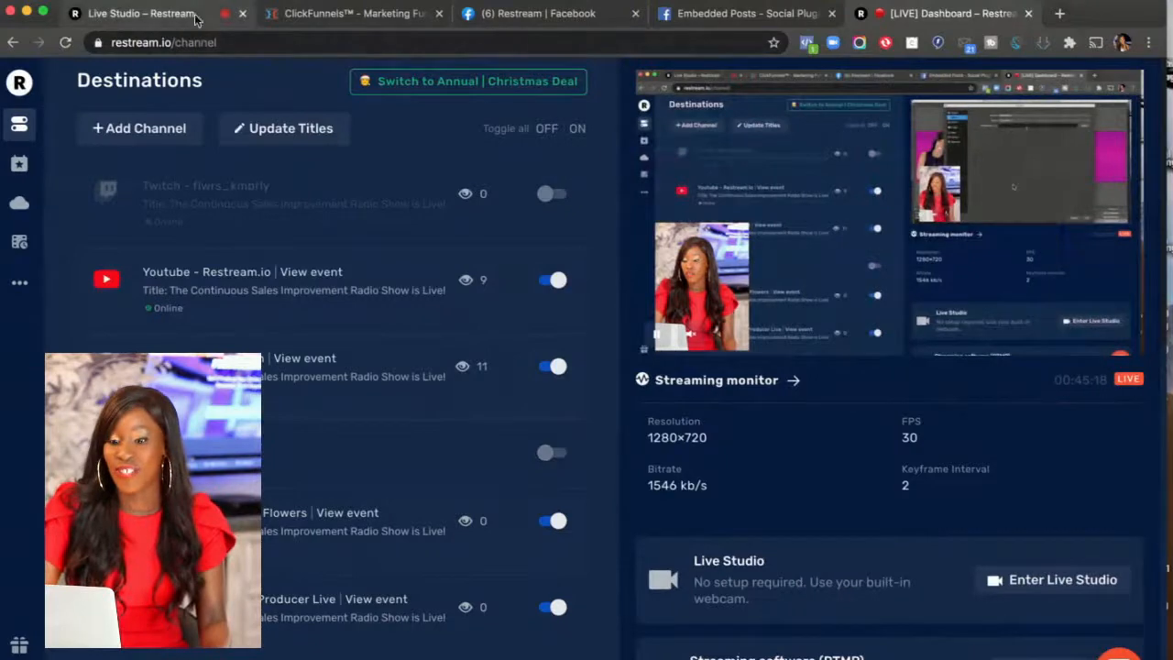
click(158, 15)
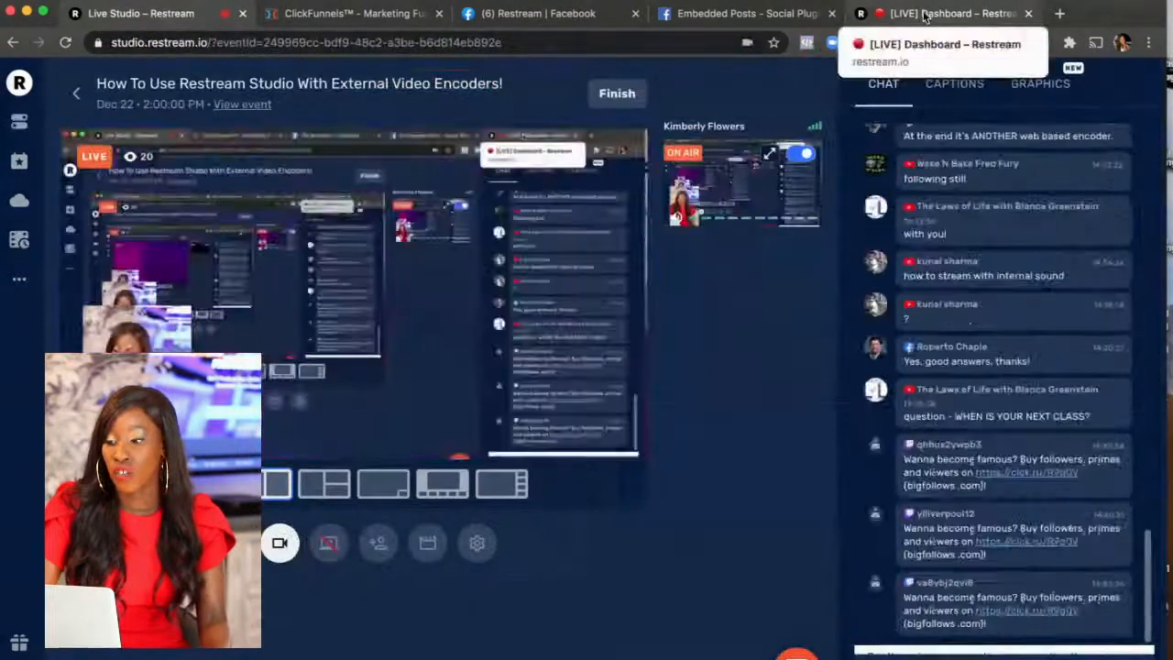
click(943, 12)
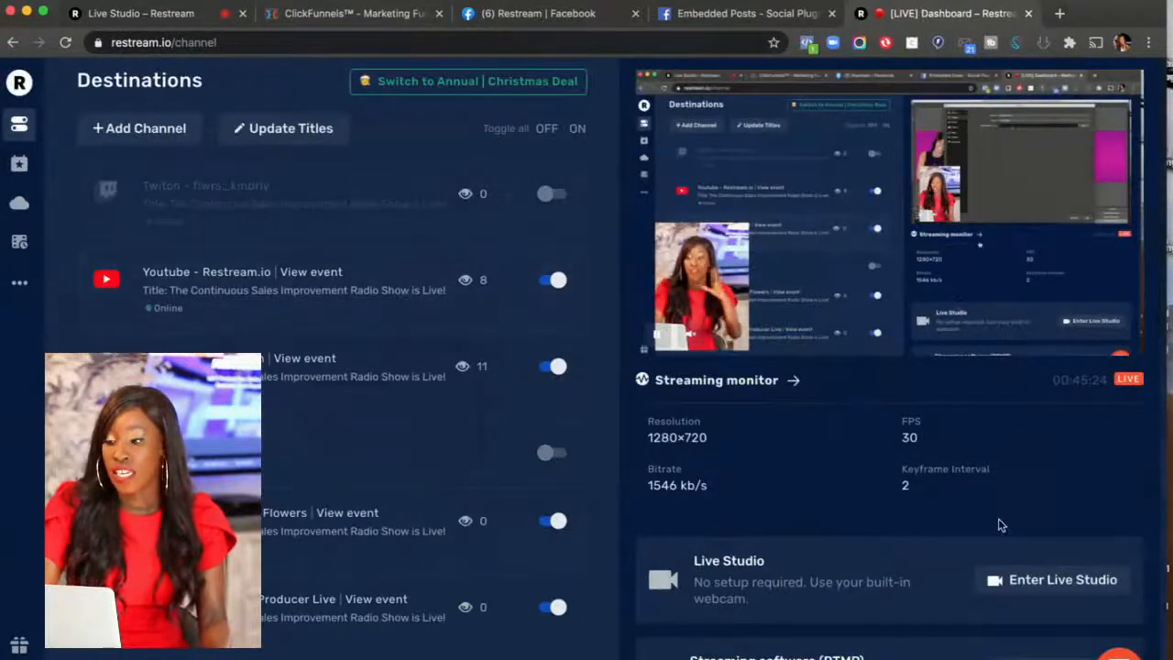
click(1054, 656)
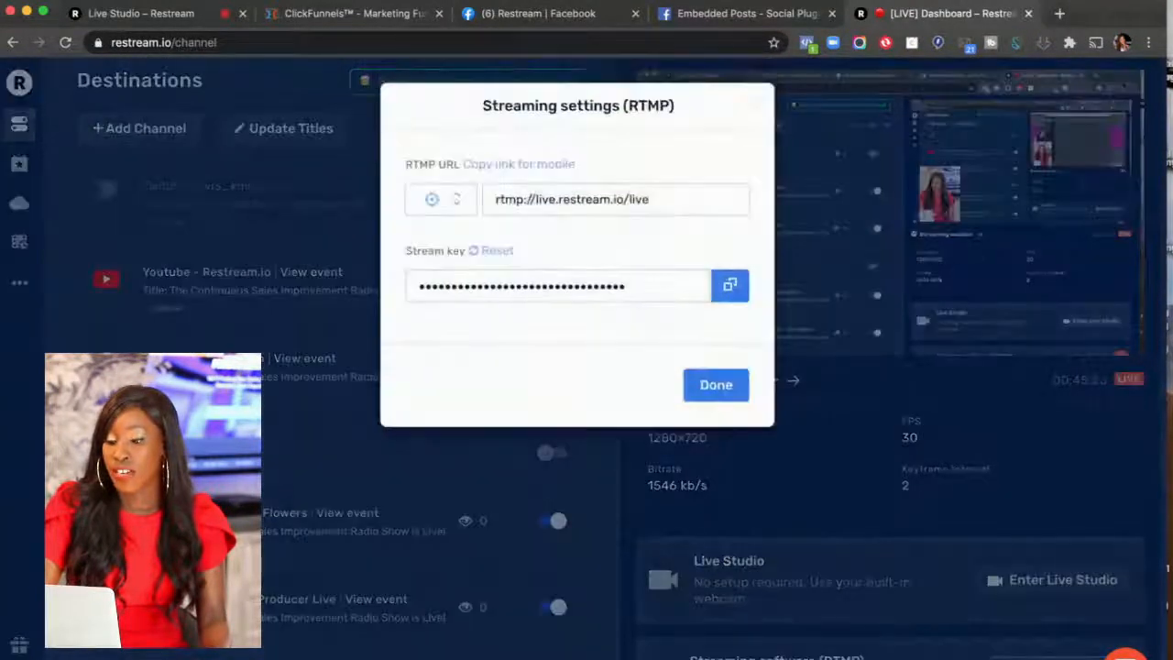
click(730, 286)
Return to OBS Studio, paste the Restream stream key into its stream settings and save the changes
click(856, 646)
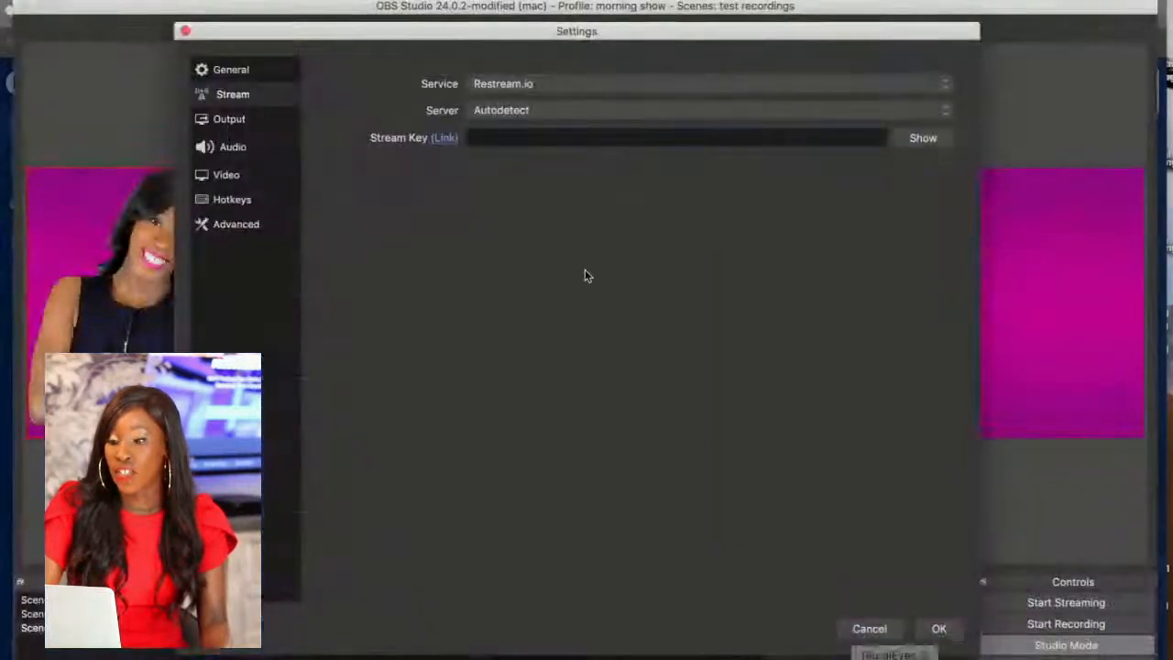
key(super+v)
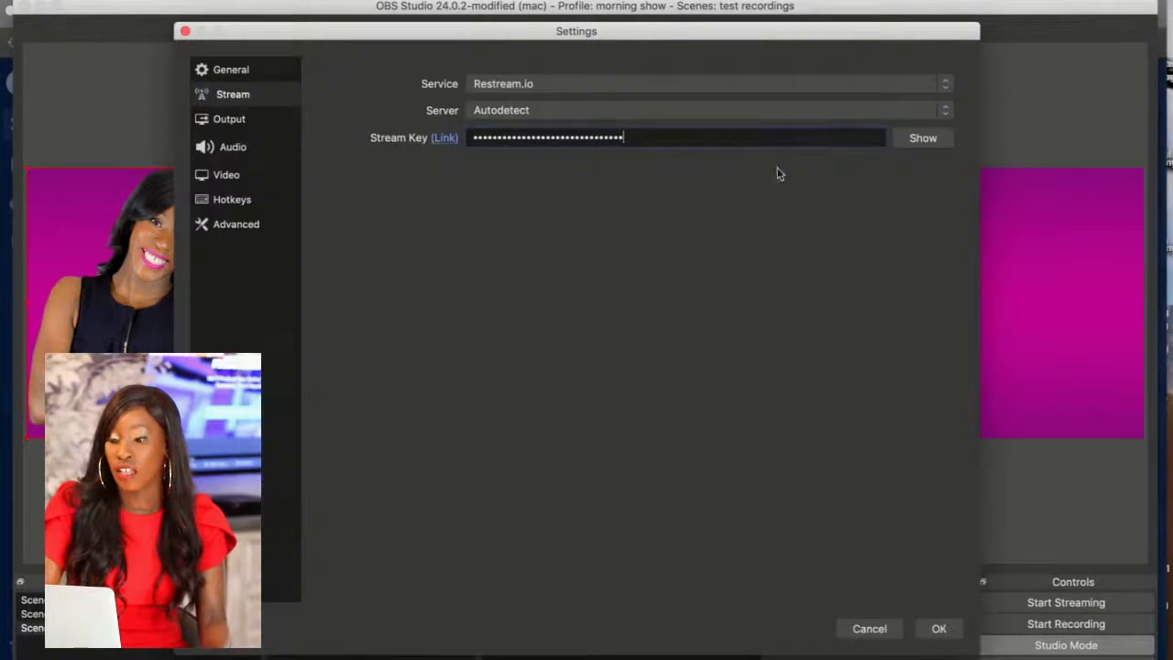
click(185, 32)
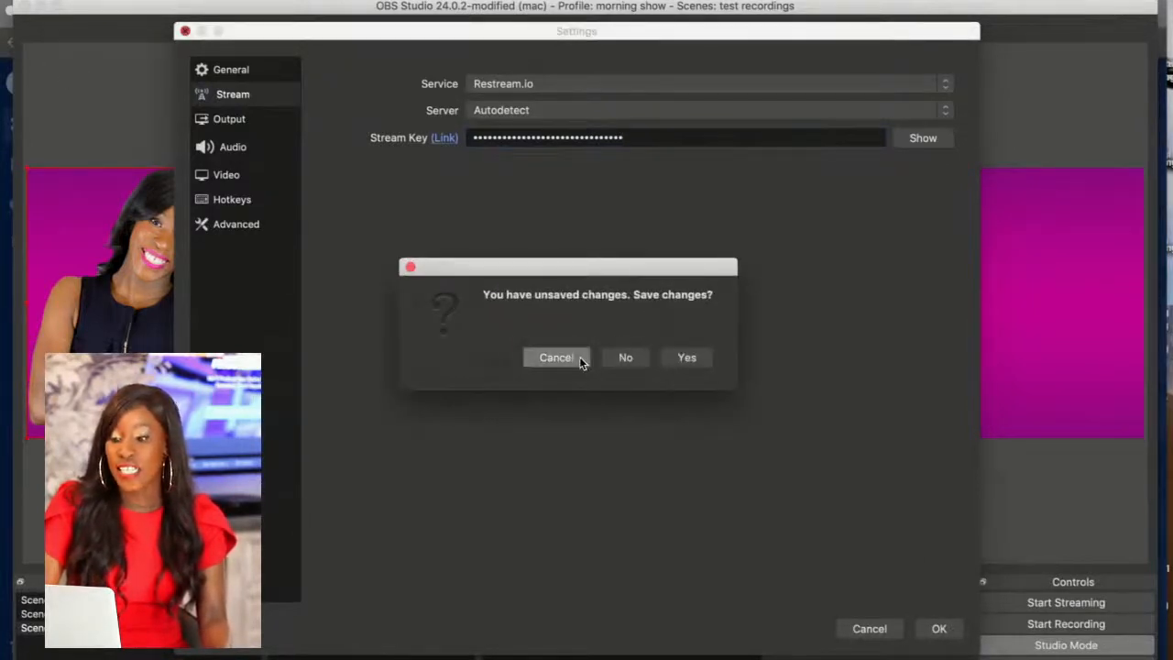
click(702, 359)
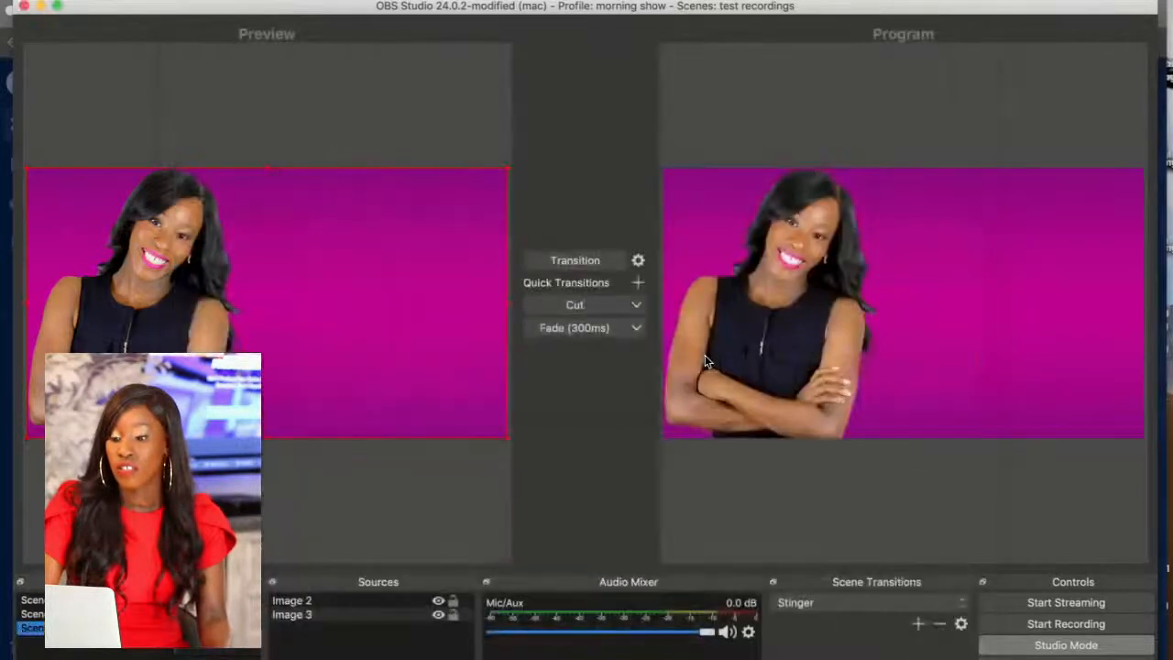
Close the OBS Studio window and Restream's RTMP streaming settings, returning to Wirecast
click(24, 7)
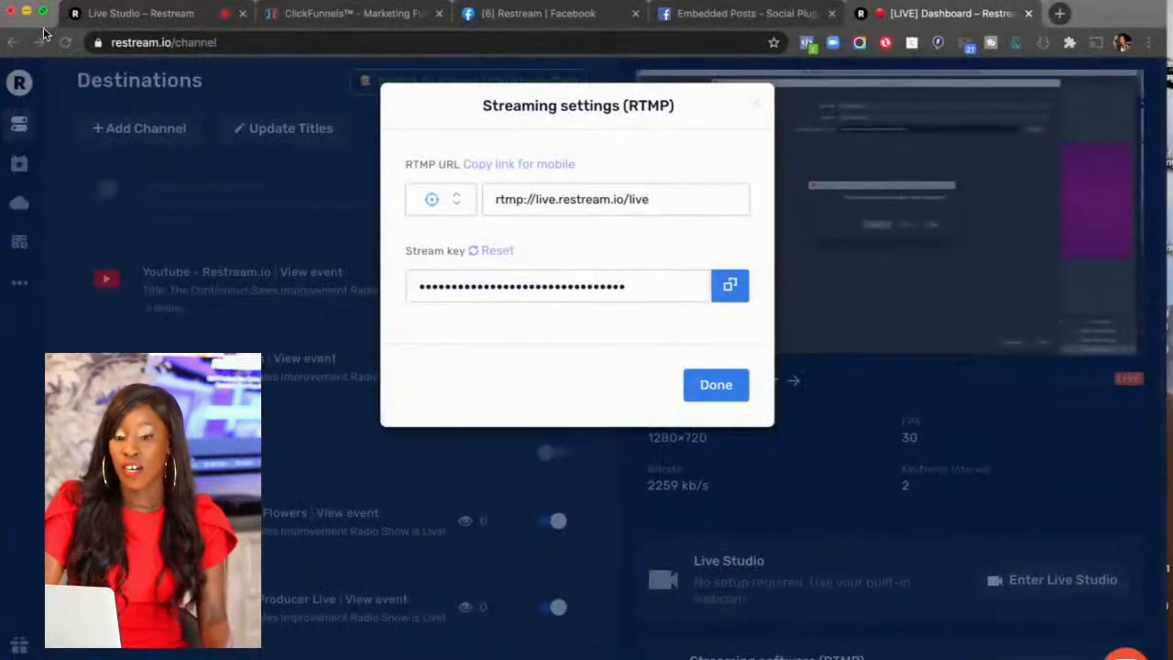
click(43, 27)
click(712, 384)
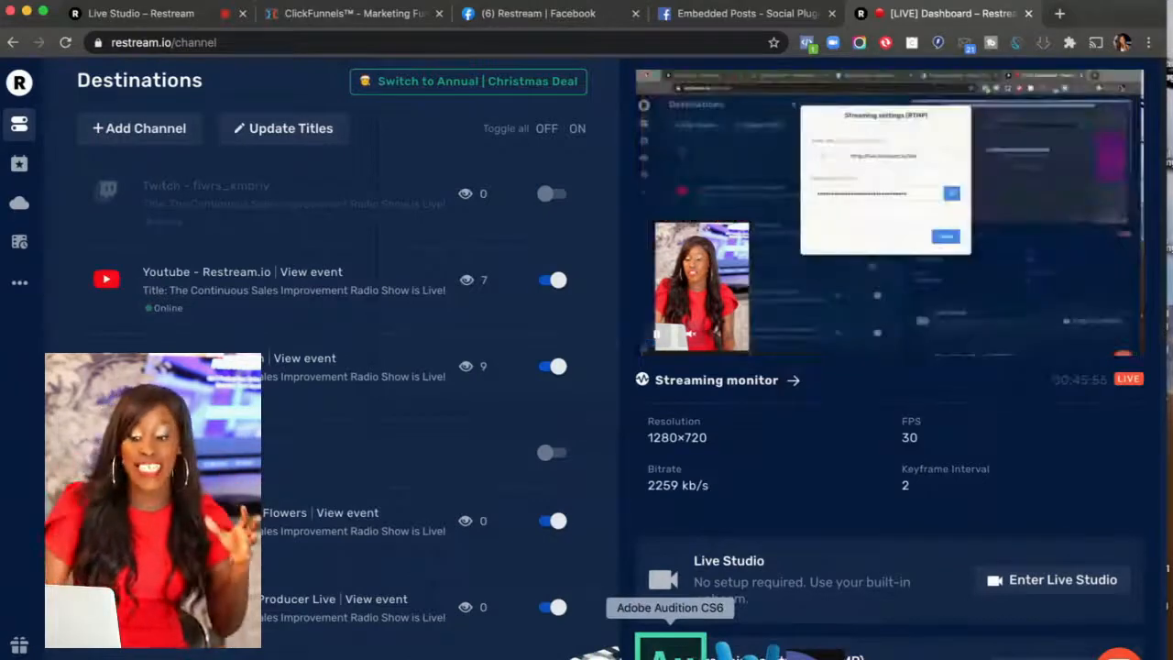
click(578, 647)
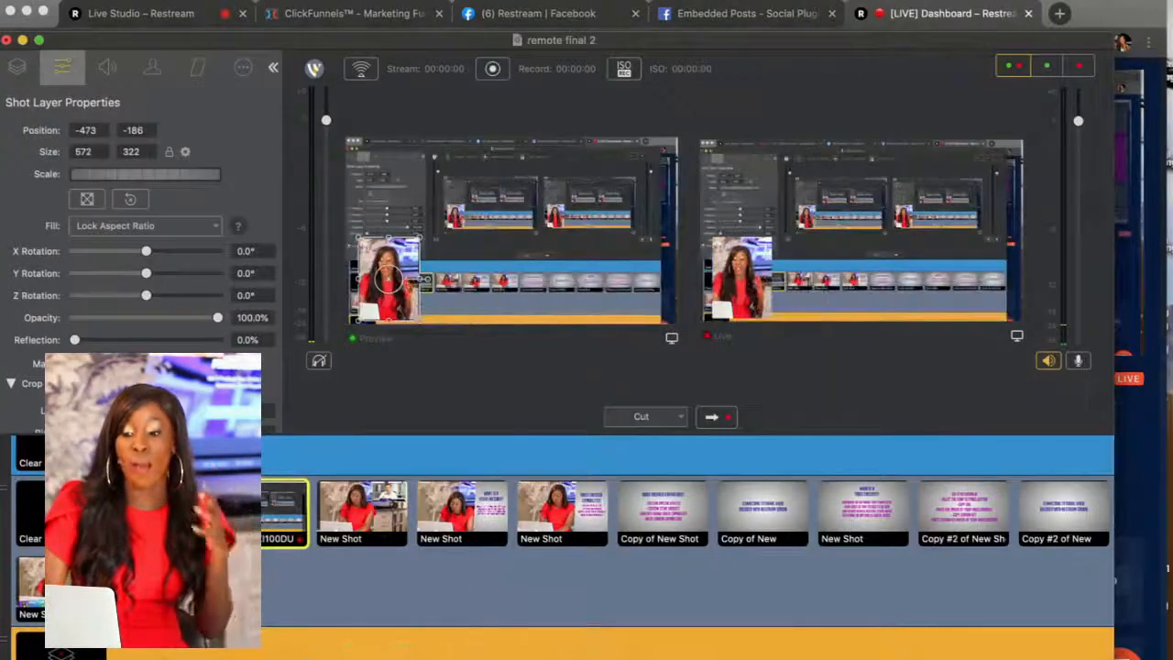